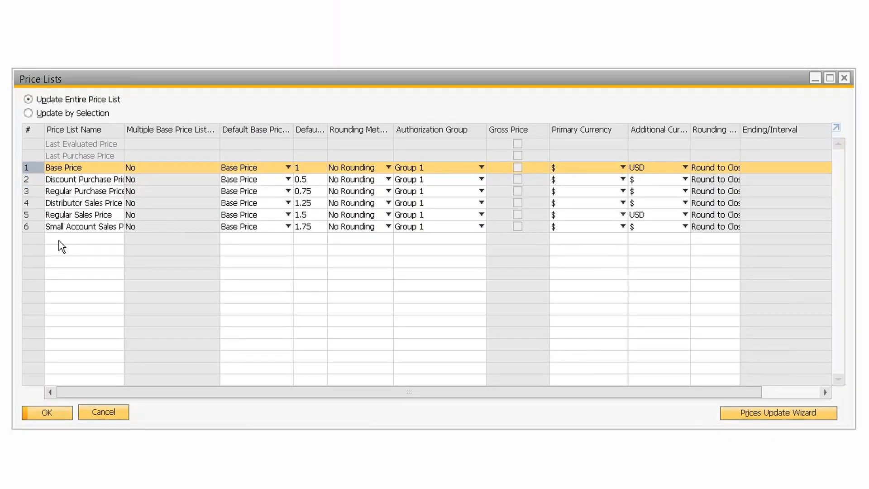
Open the Regular Sales Price list to review its item prices in primary and additional currency, and close it.
click(31, 216)
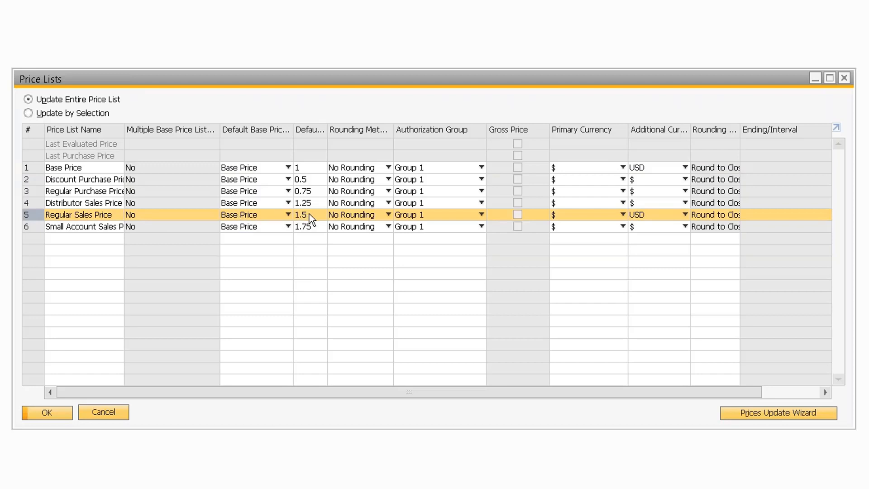
double_click(32, 215)
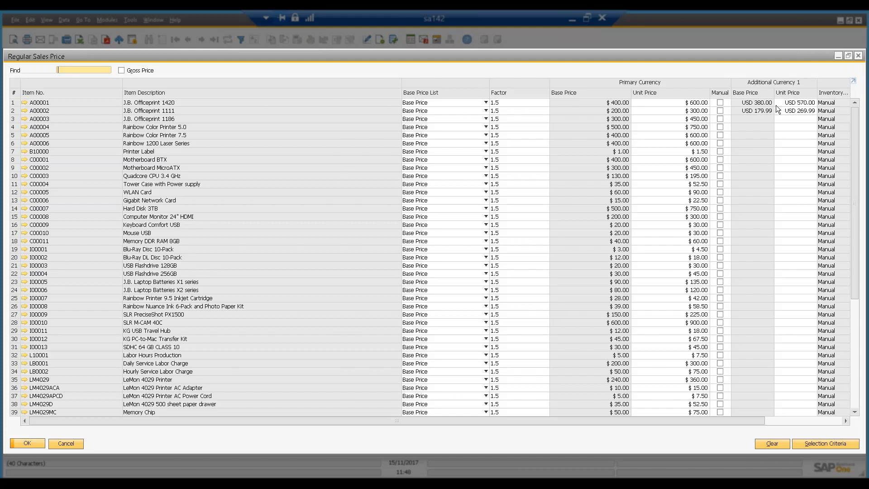
click(861, 56)
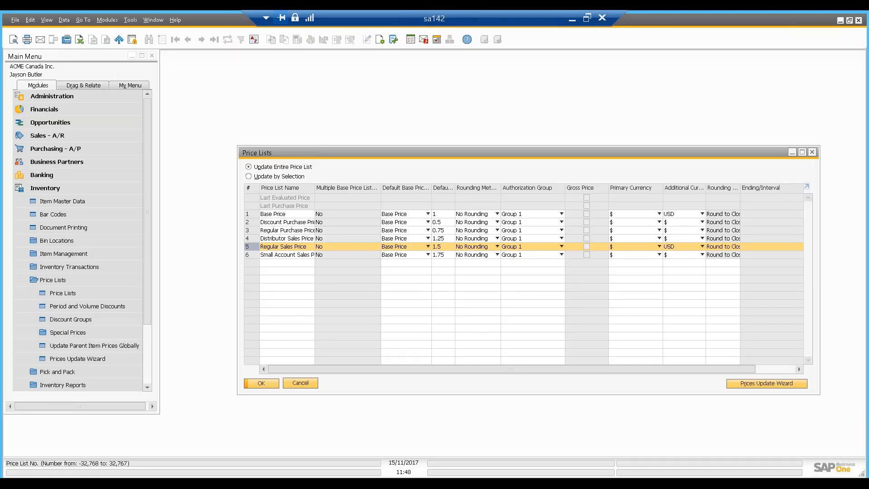
Find customer Maxi-Teq in the business partner master data and view its payment terms and assigned price list.
click(53, 191)
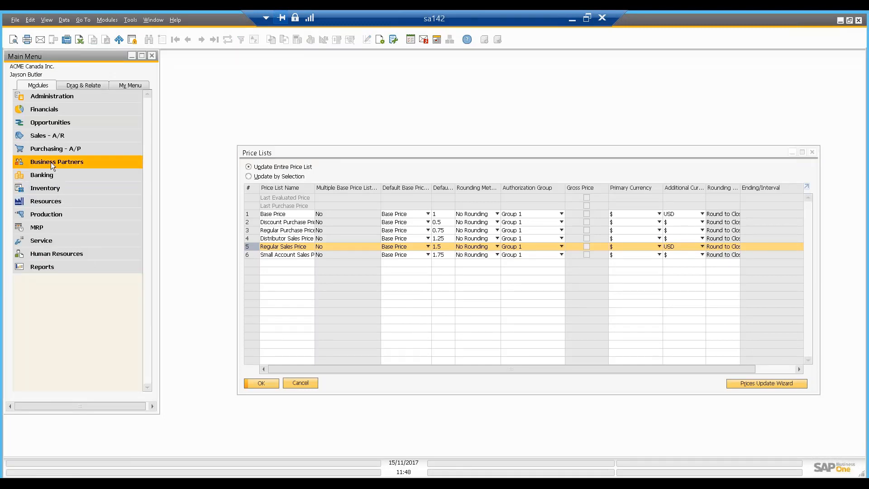
click(51, 162)
click(49, 174)
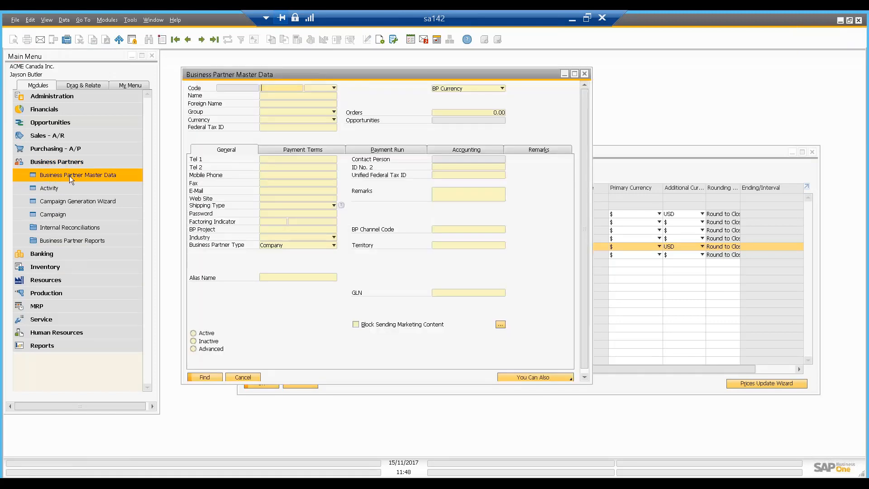
text(c2)
key(Tab)
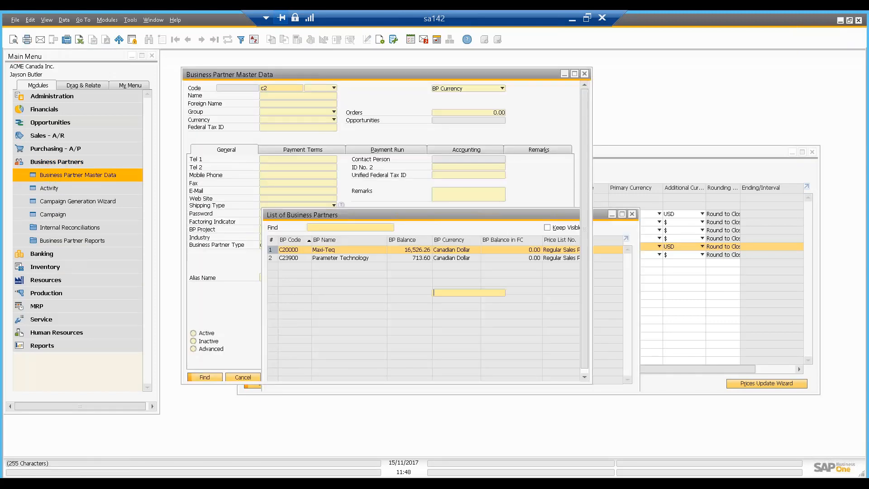
key(Return)
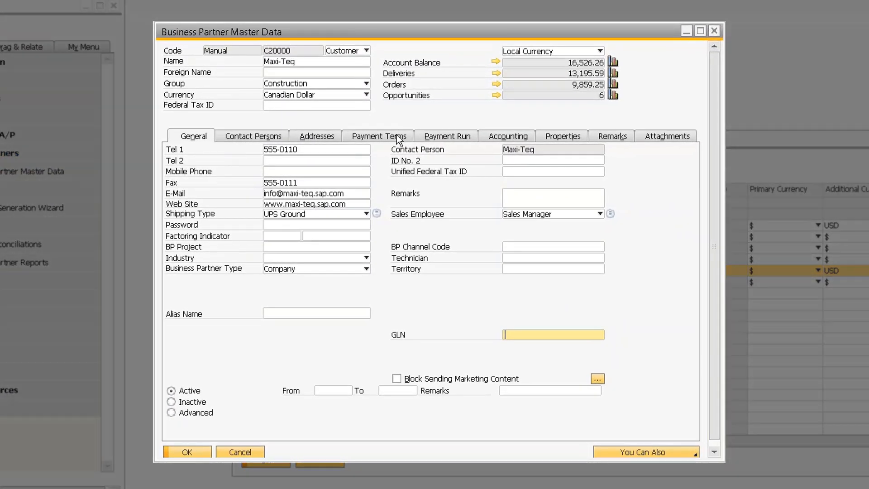
click(400, 135)
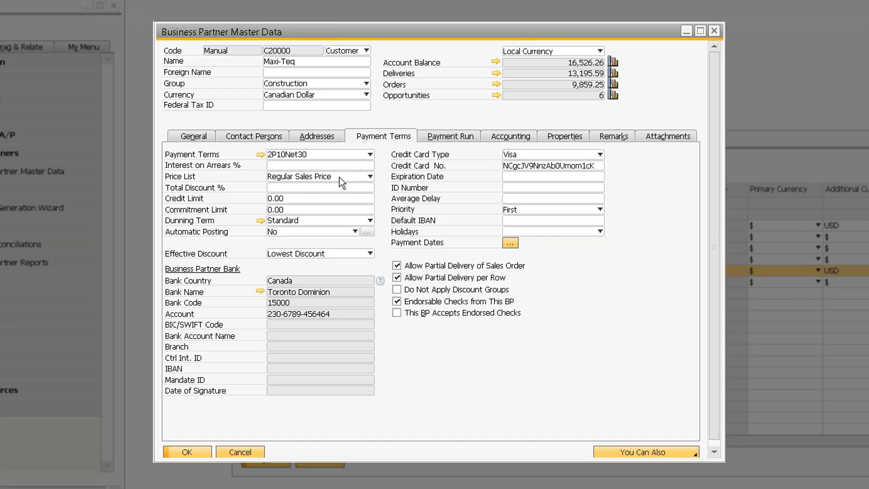
Look up customer USD SG Electronics in the business partner master data and view its payment terms and price list.
key(ctrl+f)
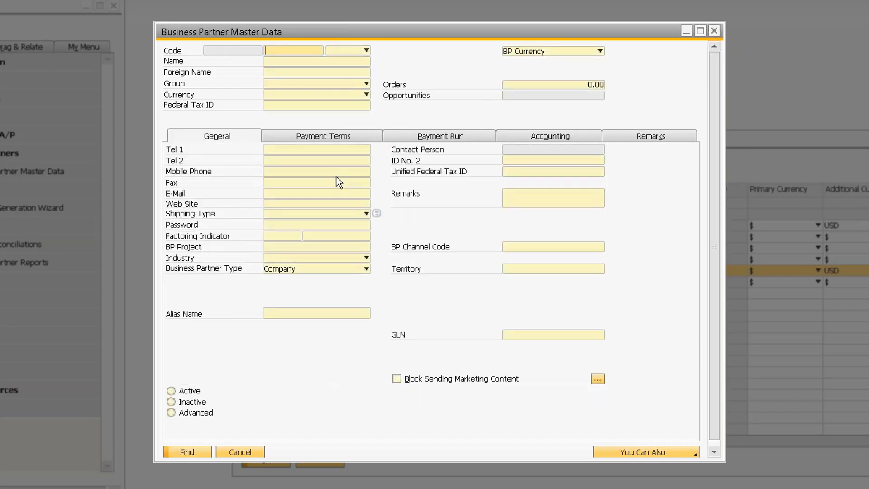
text(c60)
key(Return)
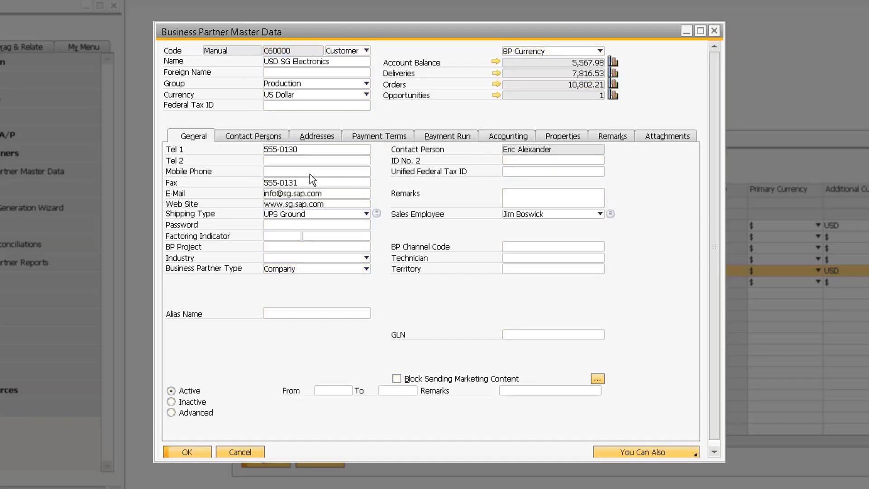
click(442, 137)
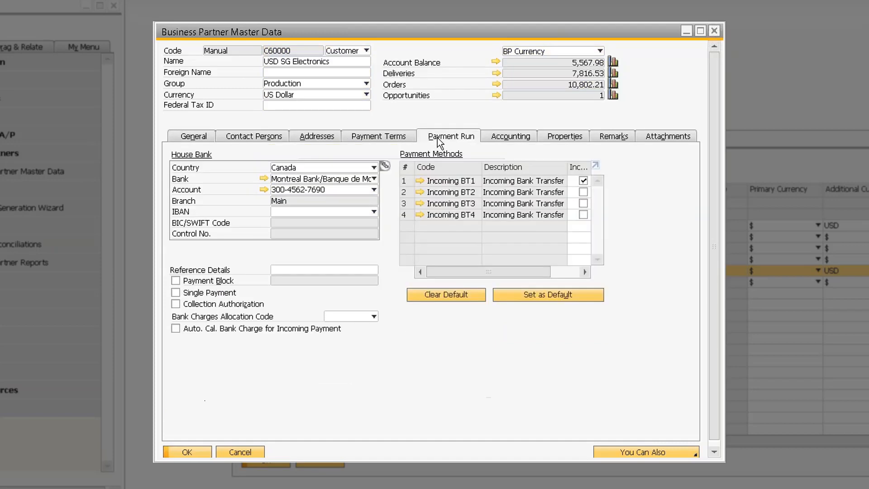
click(399, 137)
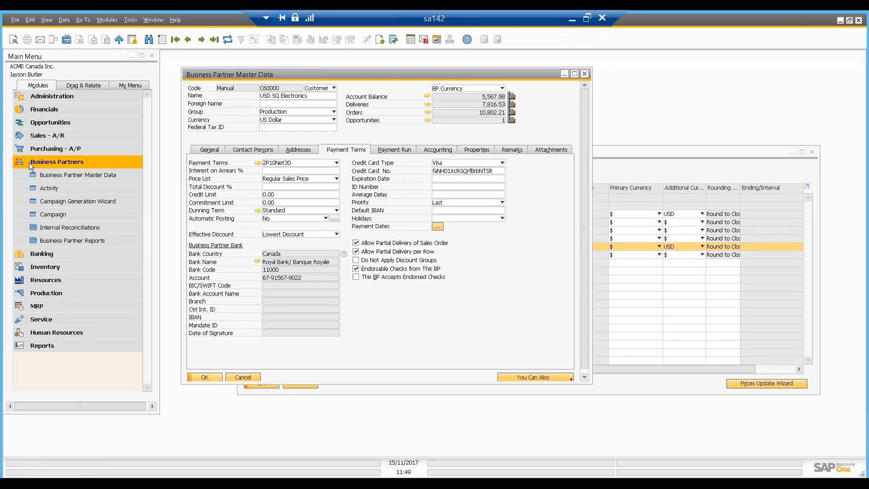
Start a new sales order for customer Maxi-Teq with delivery date 15/11/2017.
click(34, 138)
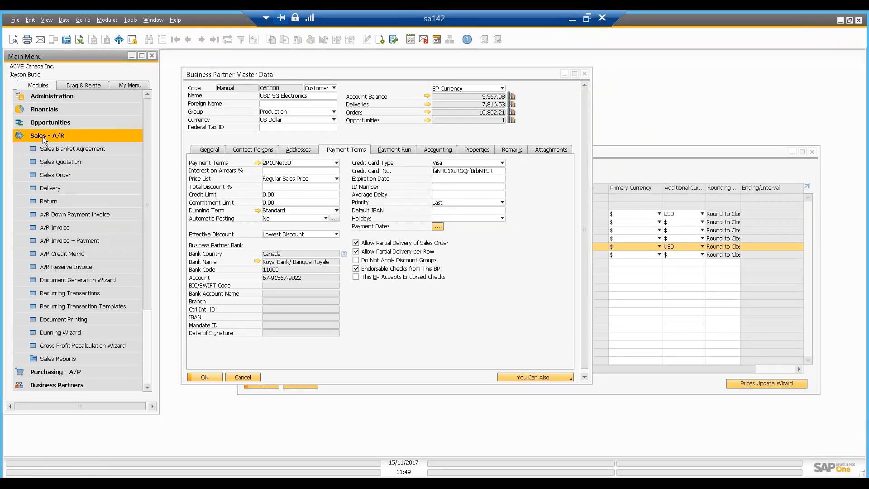
click(55, 175)
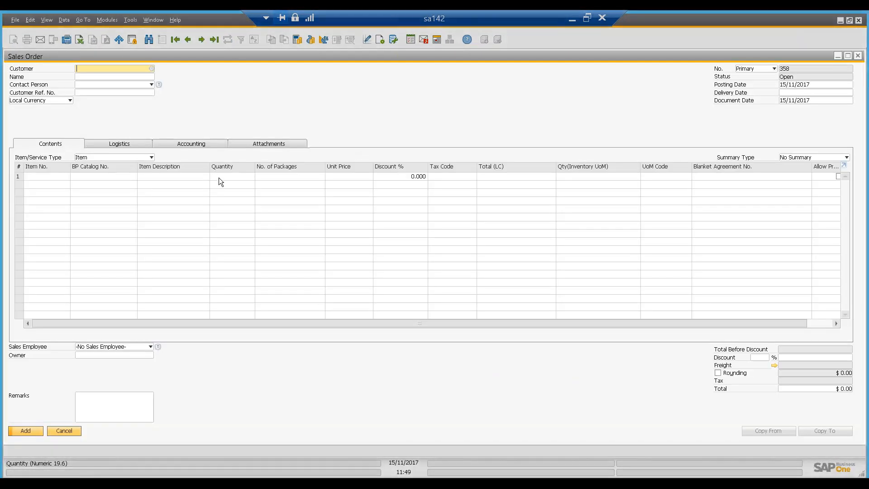
text(c20)
key(Tab)
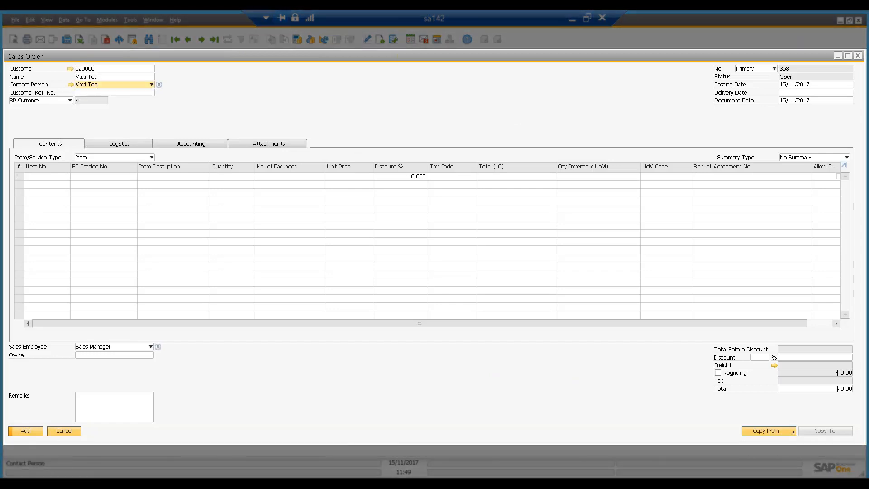
click(815, 92)
key(Tab)
Enter item A00001 (J.B. Officeprint 1420) in the first row and add the Maxi-Teq sales order.
click(54, 176)
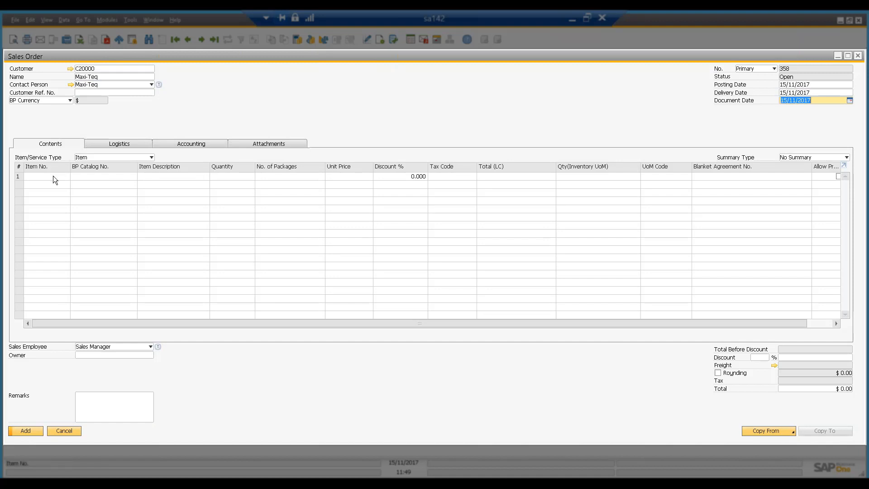
text(a)
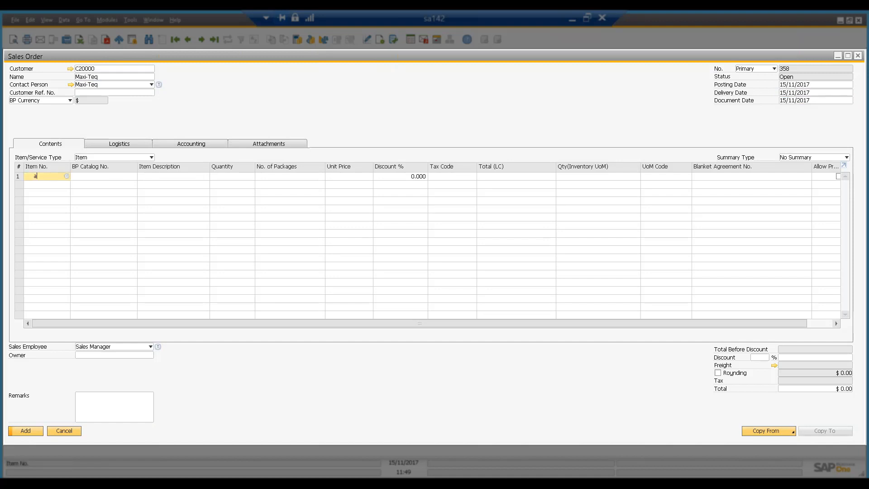
text(0001)
key(BackSpace)
key(Tab)
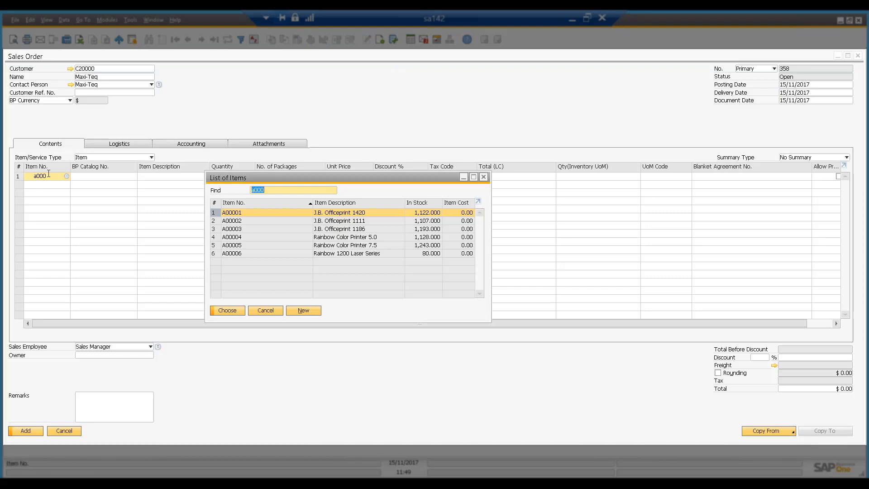
key(Return)
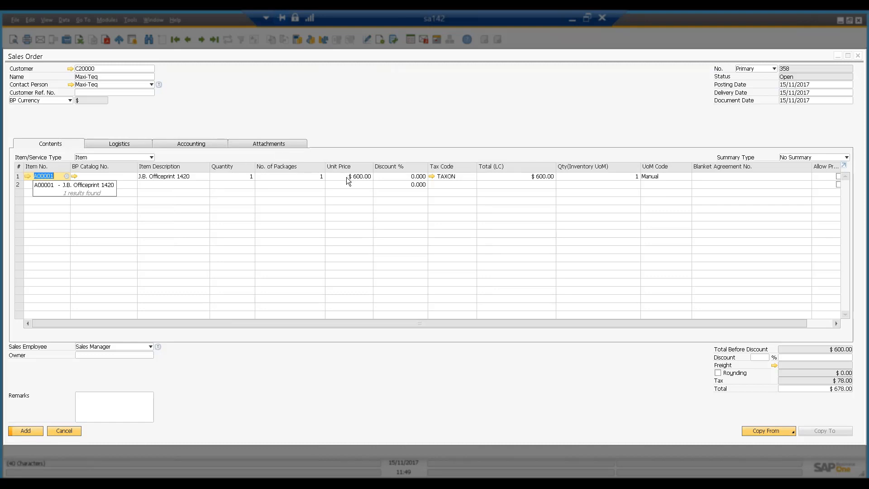
click(18, 430)
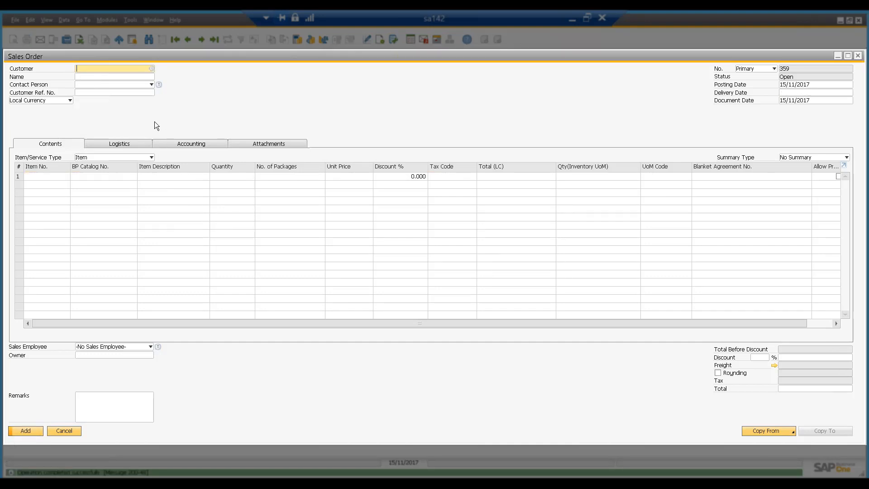
Fill in a new sales order for customer USD SG Electronics with delivery date 15/11/2017.
text(c60000)
key(Tab)
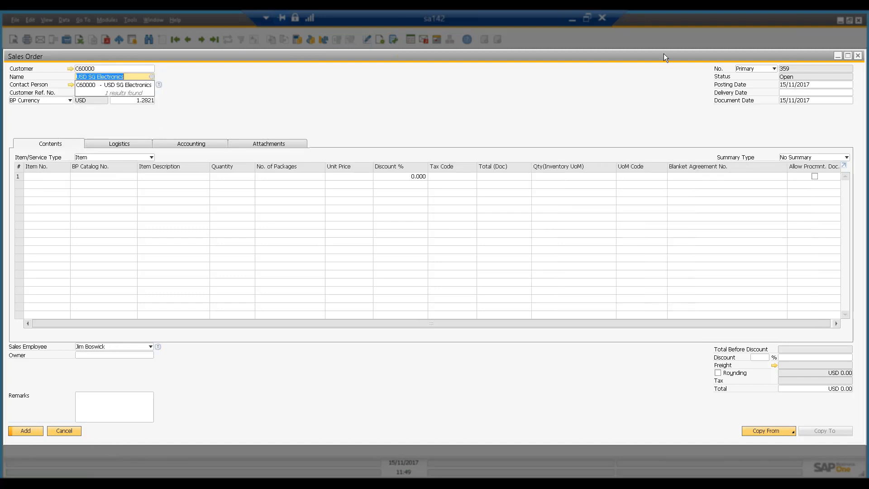
click(804, 91)
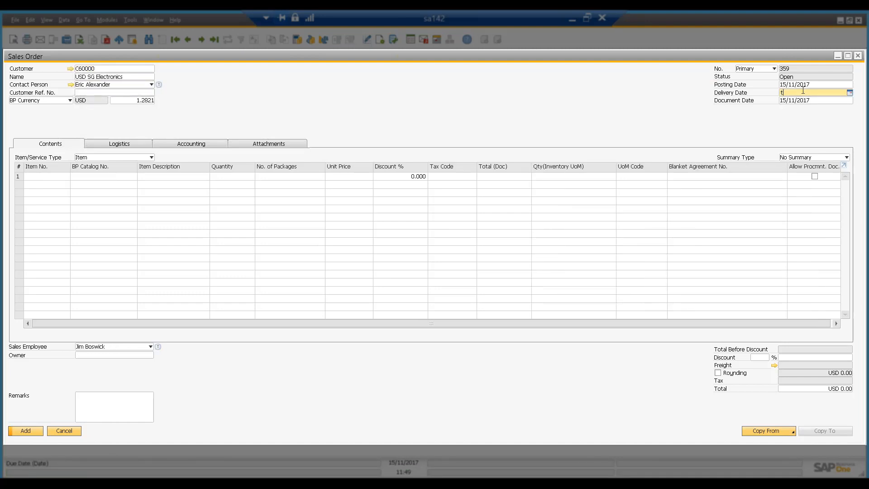
text(t)
key(Tab)
Enter item A00001 in the first row and add the USD SG Electronics sales order.
click(43, 176)
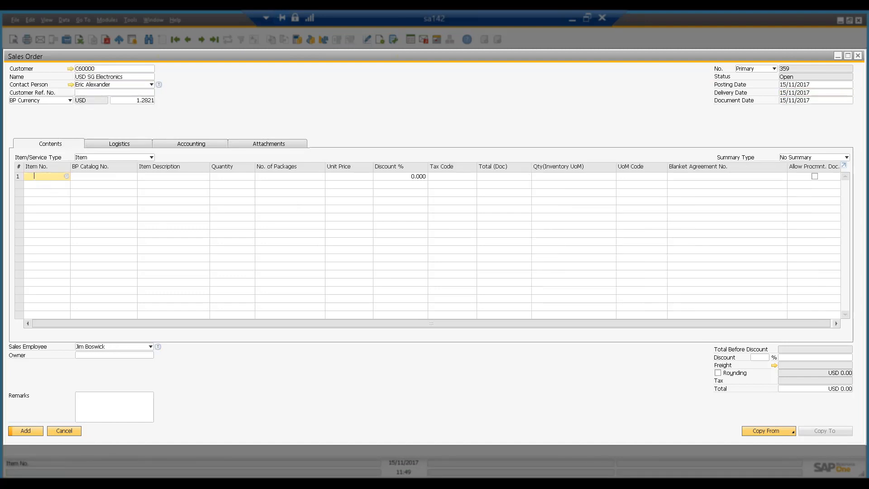
text(a*)
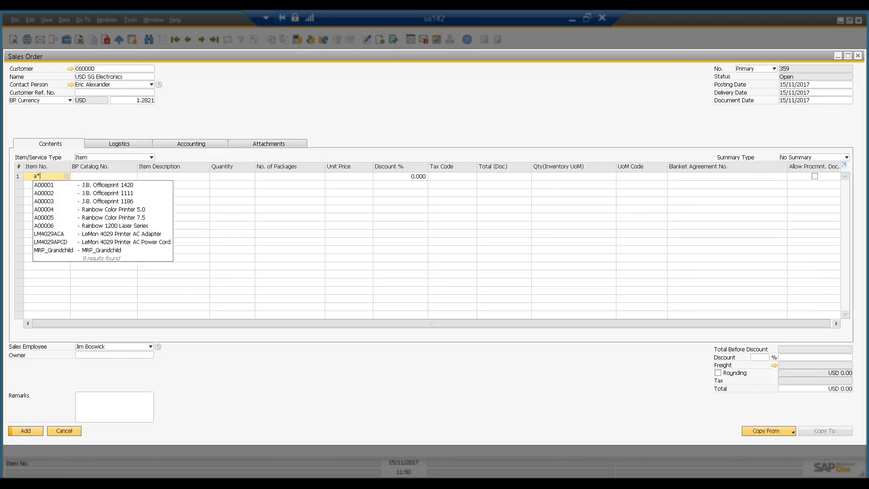
text(1)
key(Tab)
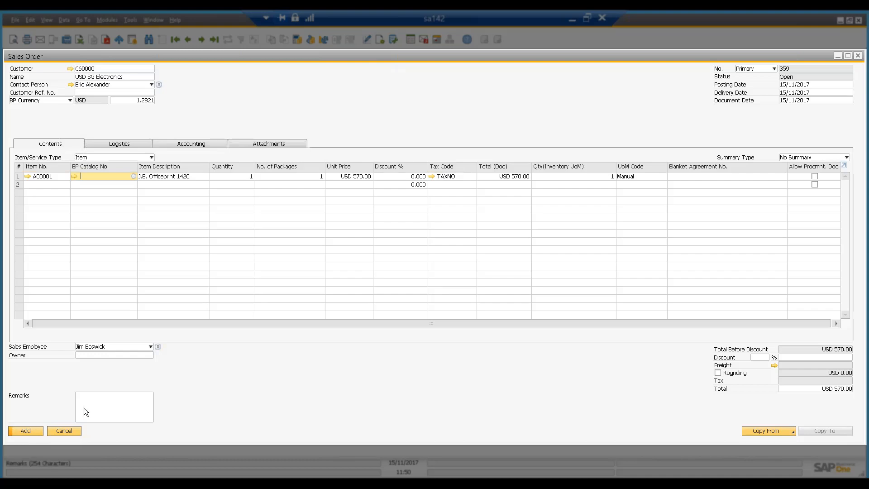
click(25, 429)
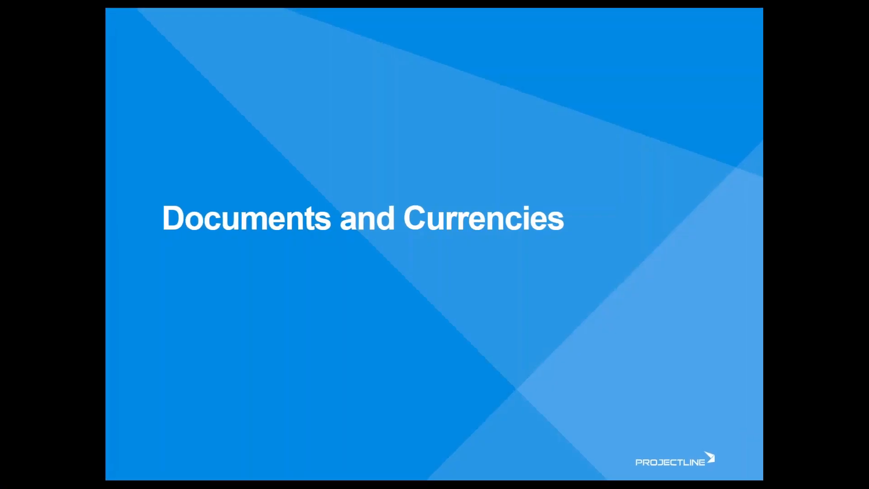
key(Right)
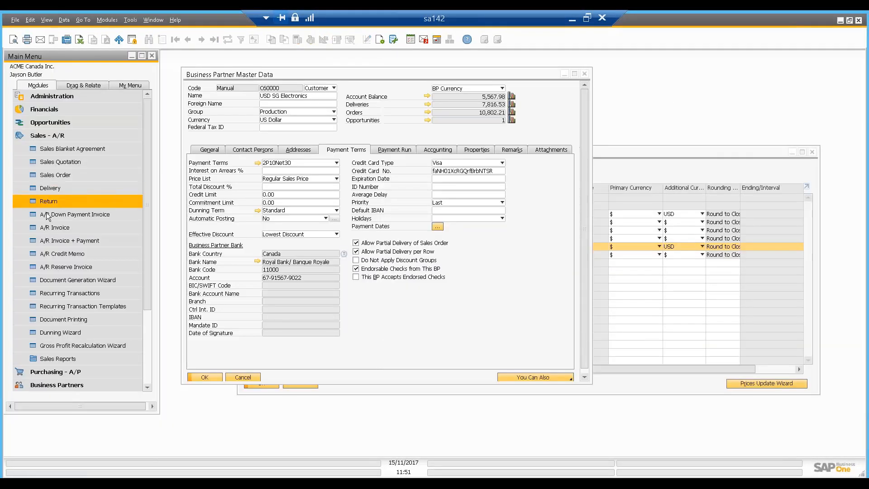
Open the purchase order form from the purchasing module and display the most recent existing purchase order, for vendor USD Lumarx.
click(44, 140)
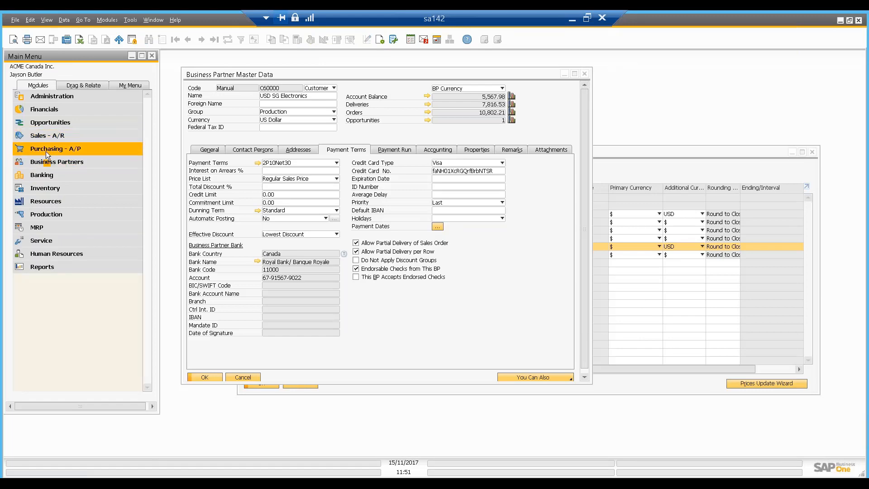
click(46, 150)
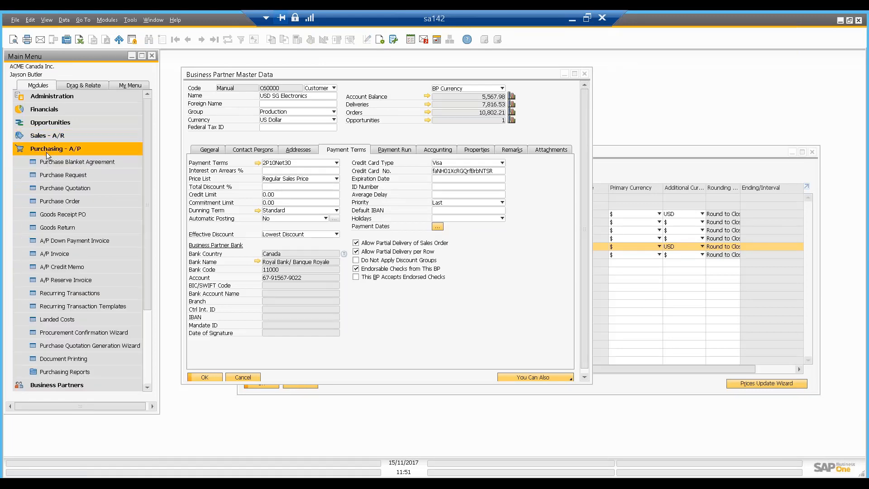
click(51, 201)
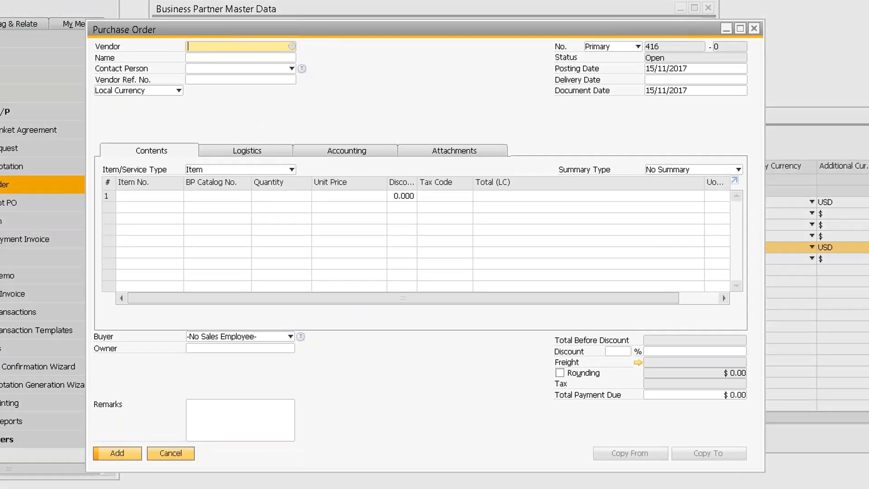
key(ctrl+Left)
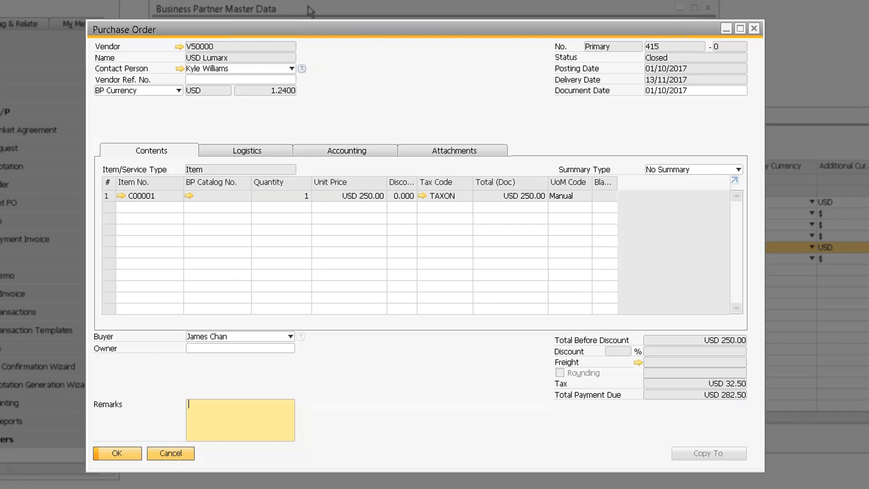
Review the USD Lumarx purchase order's relationship map, and open the goods receipt PO based on the order.
right_click(346, 58)
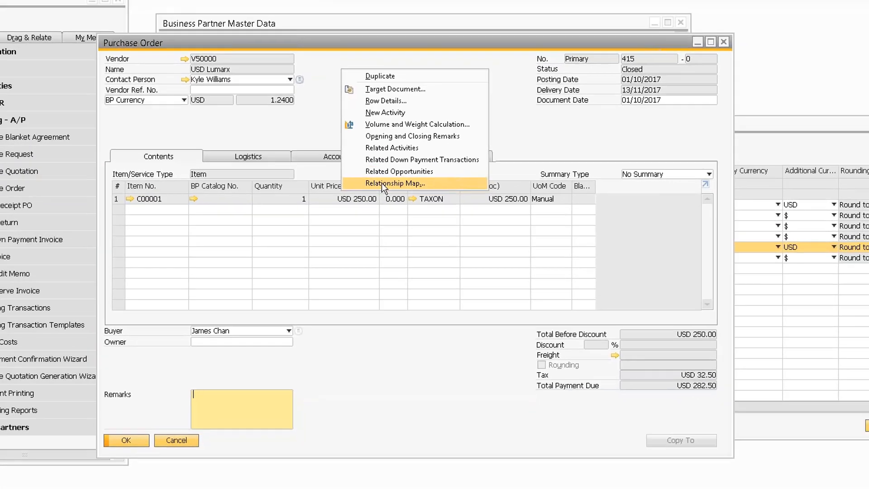
click(392, 180)
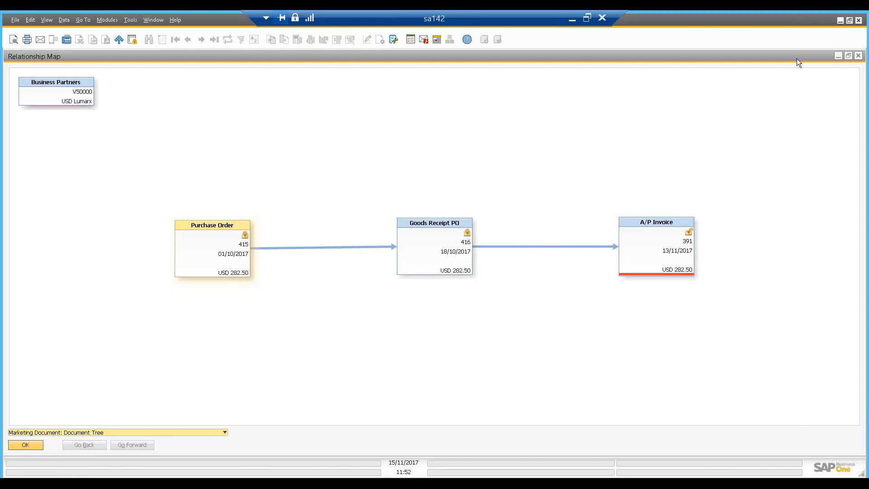
click(859, 56)
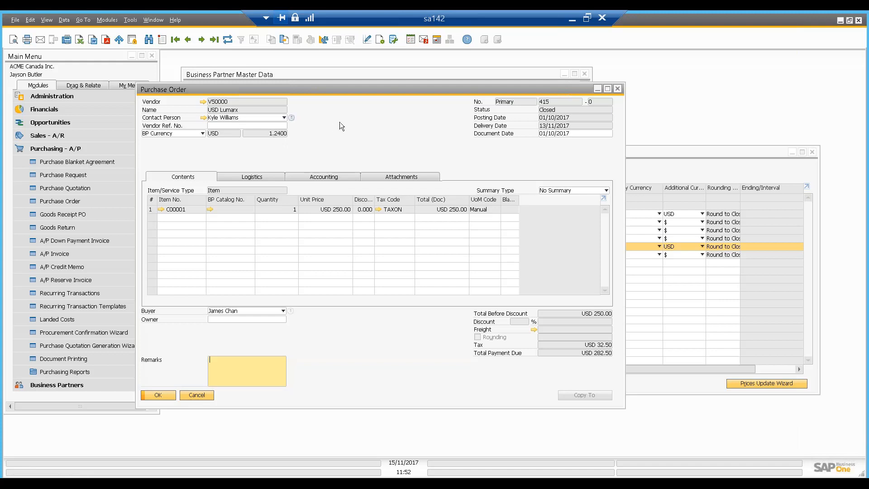
click(285, 42)
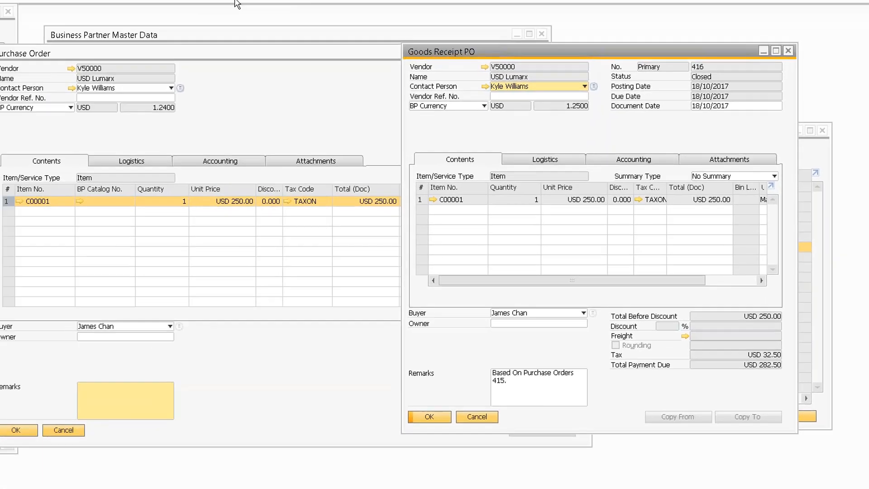
Review the goods receipt PO's journal entry, and examine the Inventories of Finished Goods line in the related A/P invoice's journal entry.
click(351, 43)
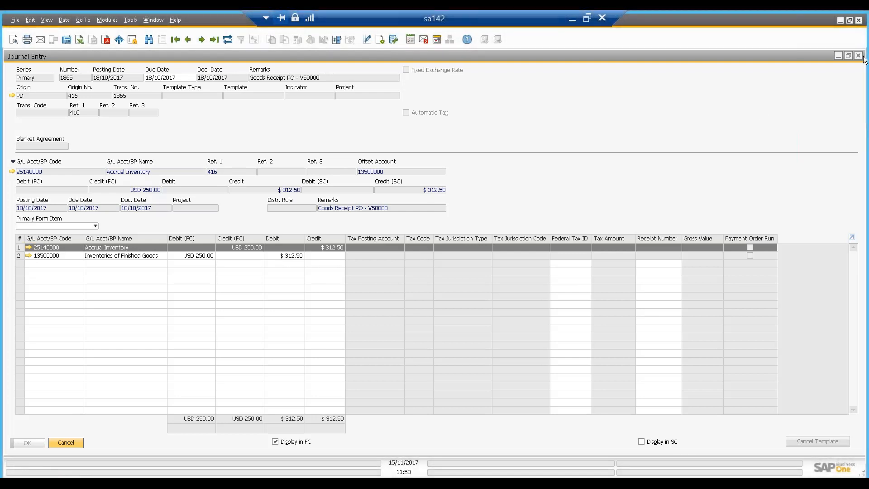
click(858, 56)
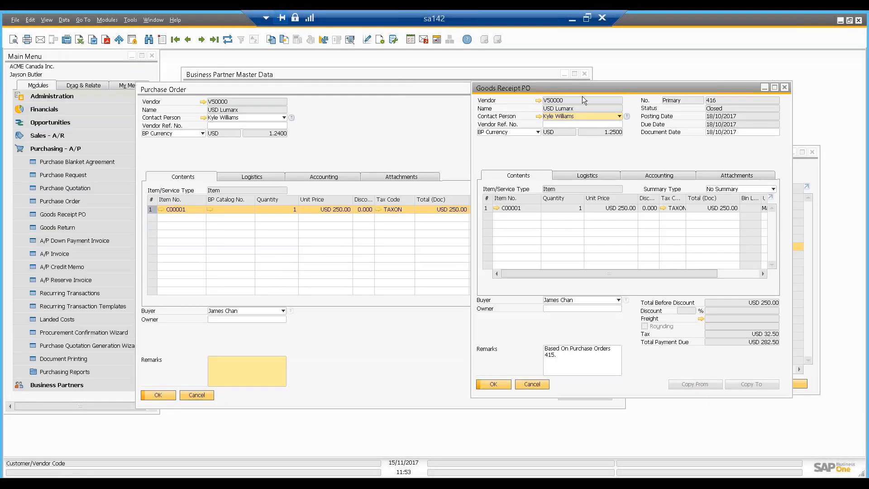
click(284, 40)
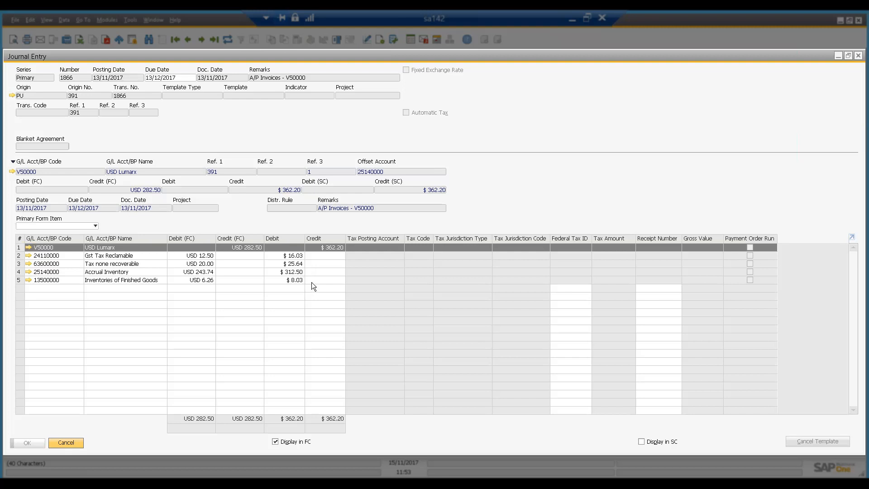
click(312, 282)
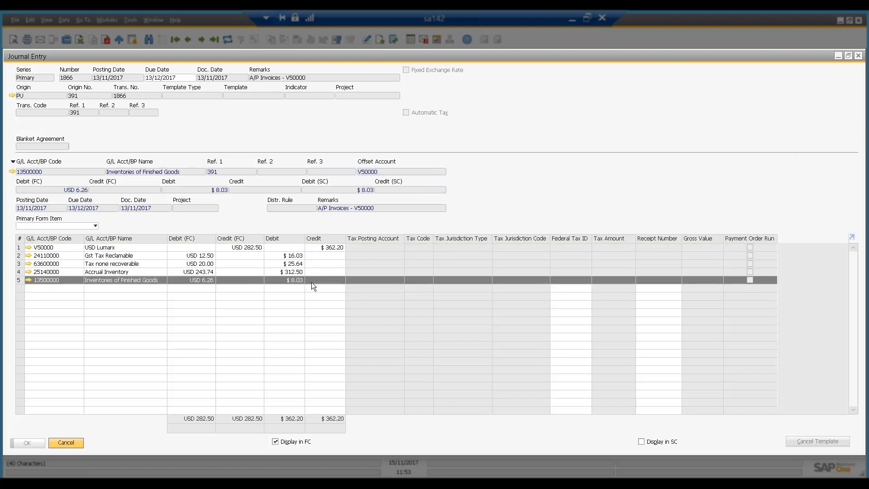
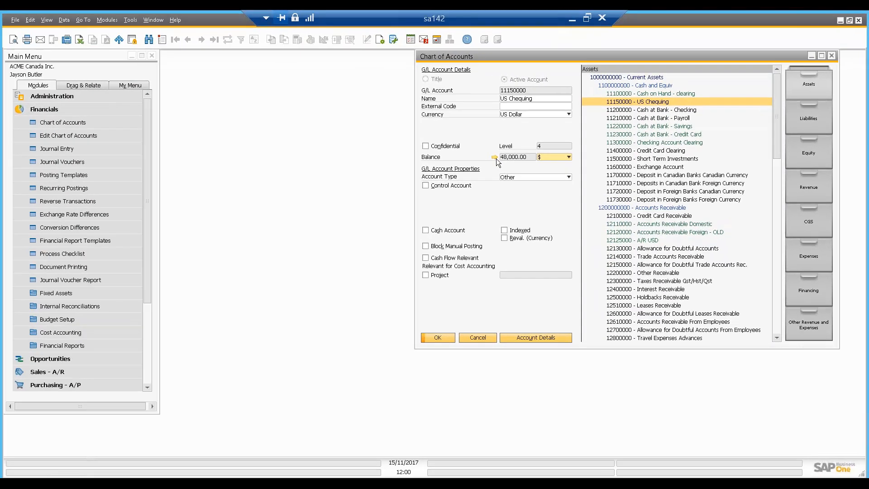
Open the exchange rate differences criteria and select G/L accounts instead of business partners, with execution date 31/10/2017.
click(431, 168)
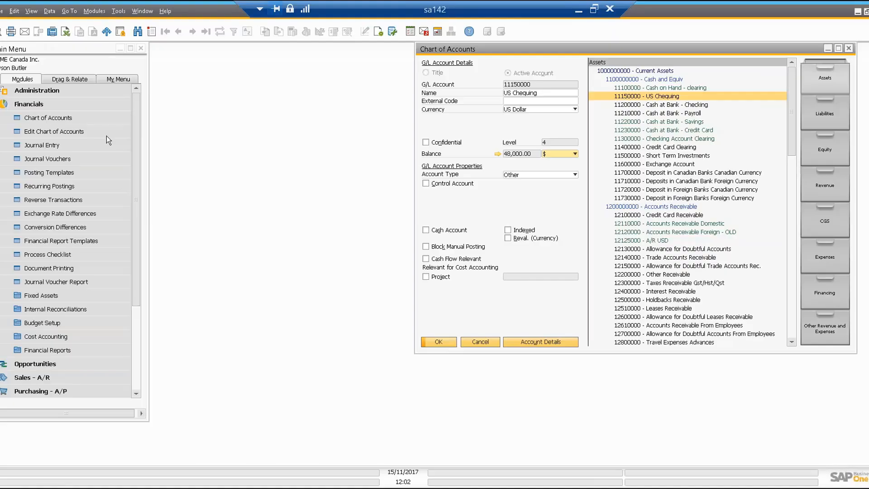
click(68, 216)
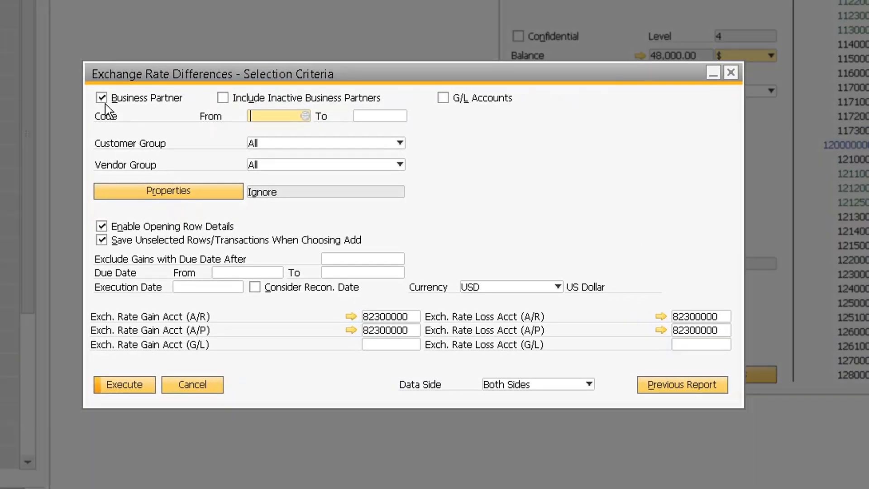
click(101, 99)
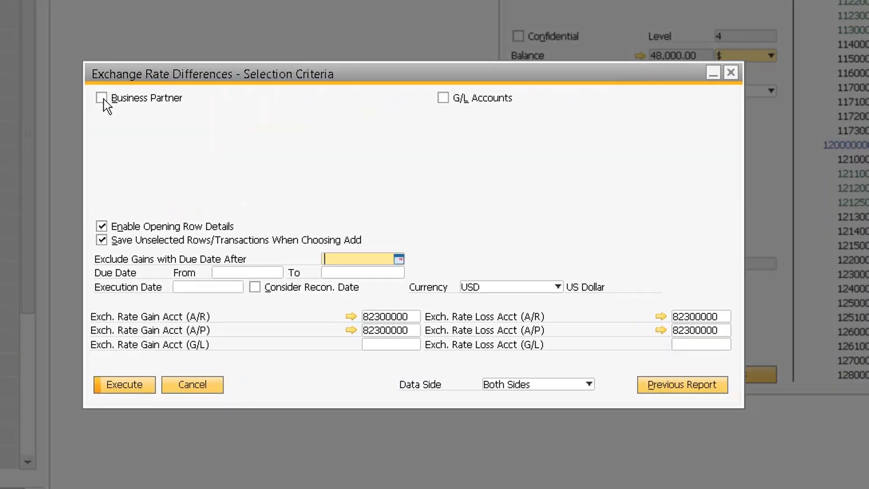
click(443, 99)
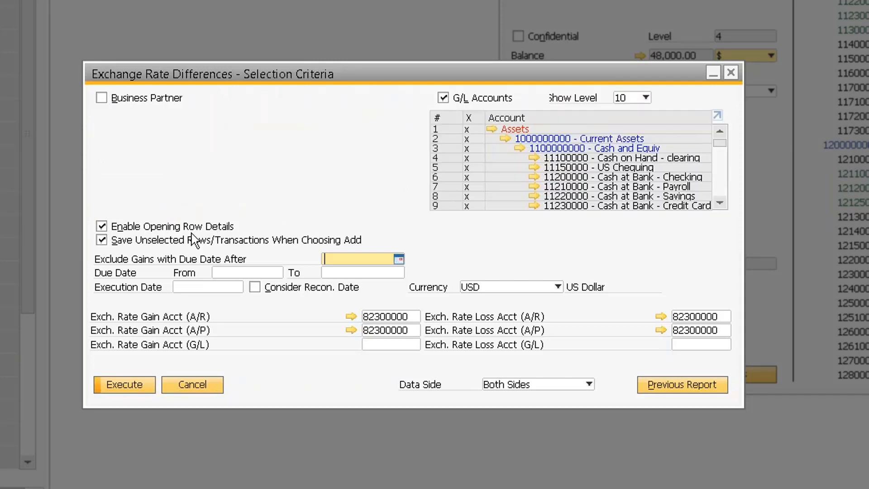
click(189, 292)
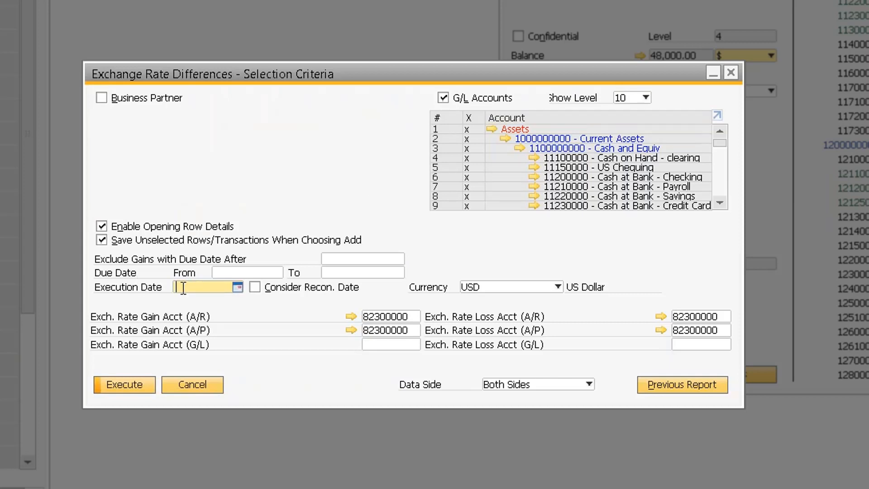
text(31.10)
key(Tab)
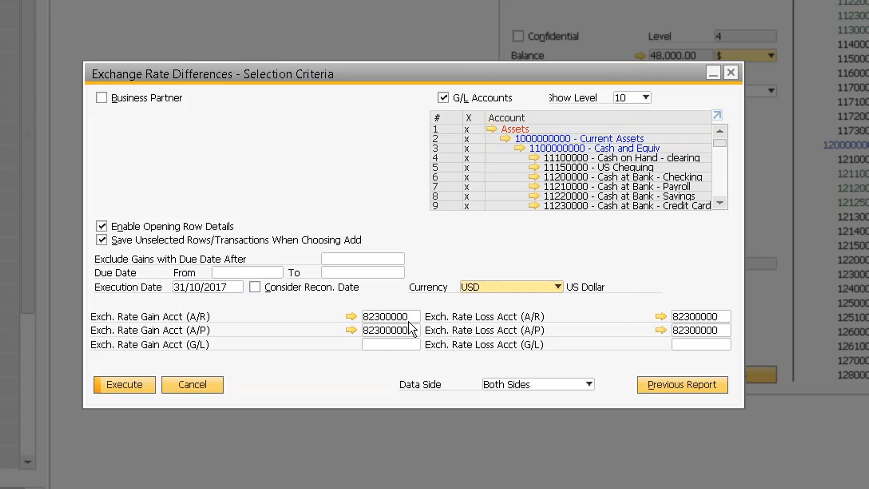
Clear the A/R and A/P exchange rate gain and loss accounts in the selection criteria.
key(Tab)
key(Delete)
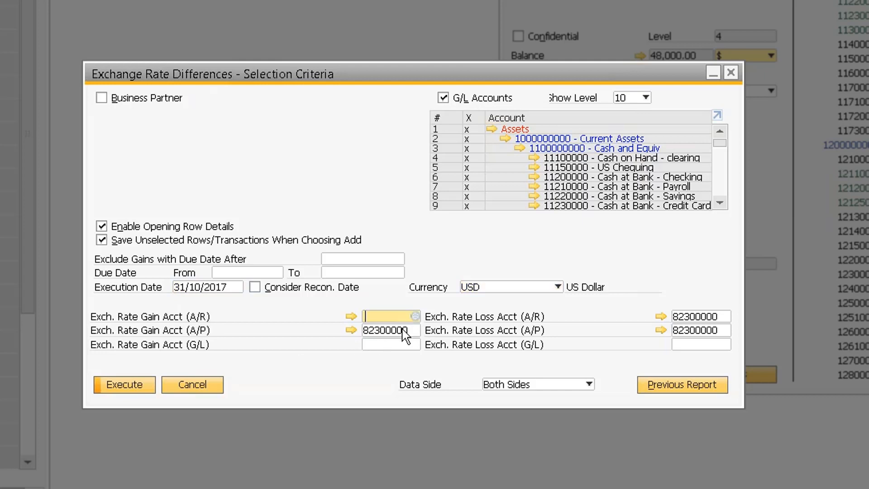
key(Tab)
key(Delete)
click(693, 317)
key(Delete)
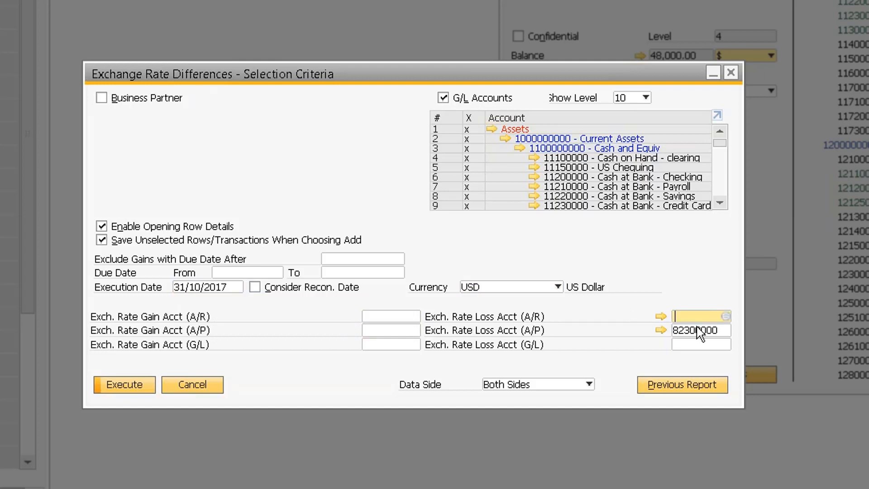
click(697, 326)
key(Delete)
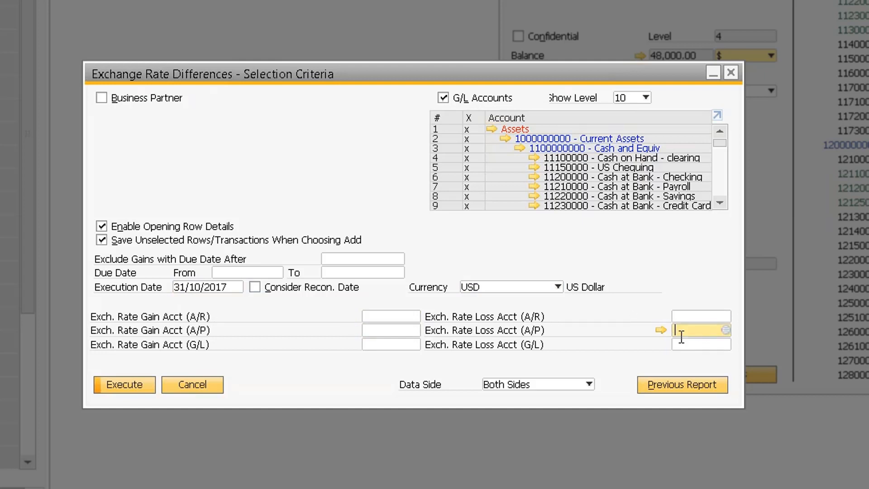
Set both the G/L exchange rate gain and loss accounts to 82300000, Unrealized Gain.
click(373, 345)
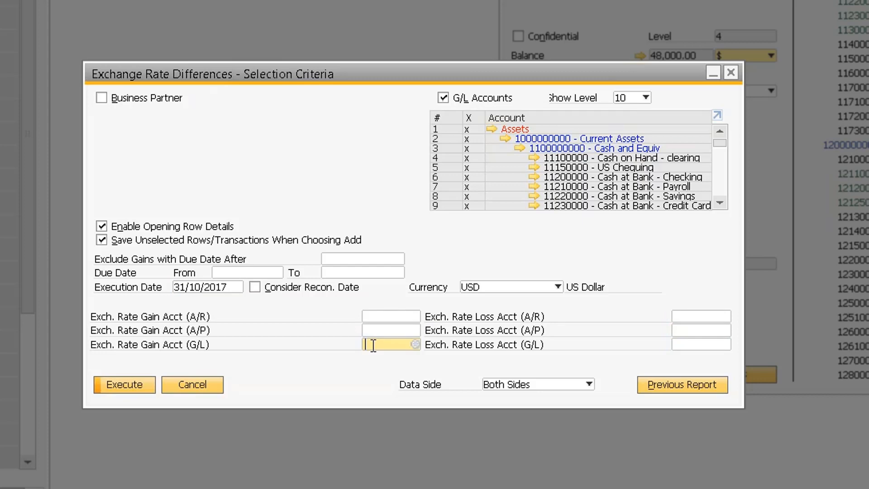
text(823)
key(Tab)
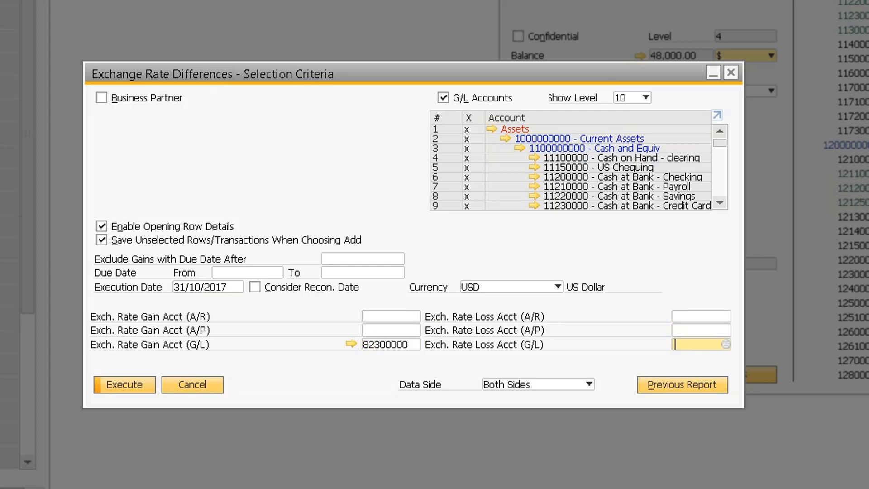
text(82)
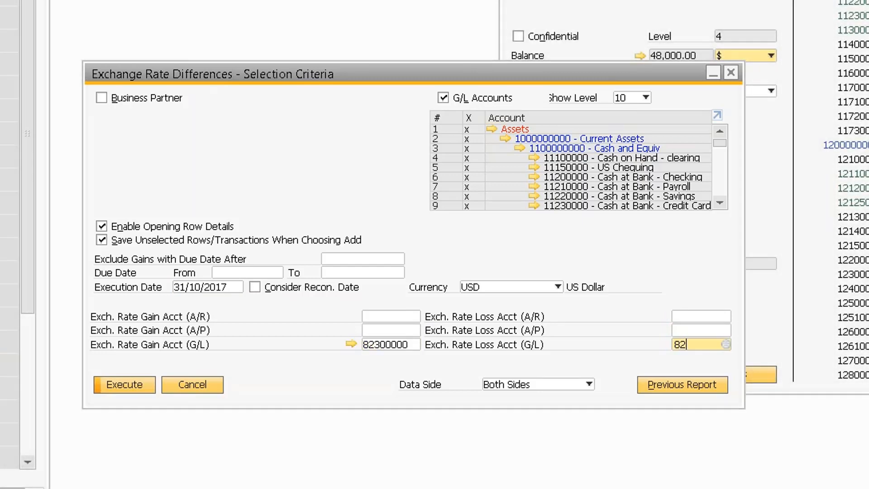
key(Tab)
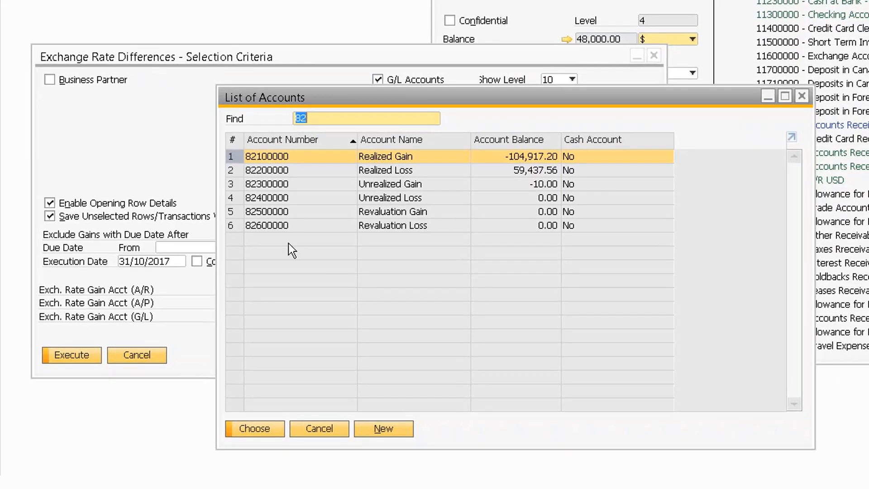
double_click(281, 185)
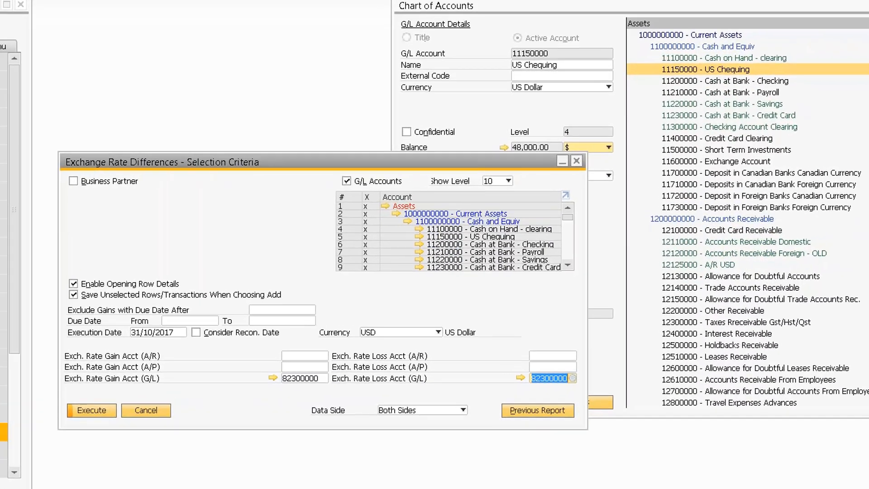
Execute the exchange rate differences for account 11150000 - US Chequing only, and approve and add its row.
click(359, 199)
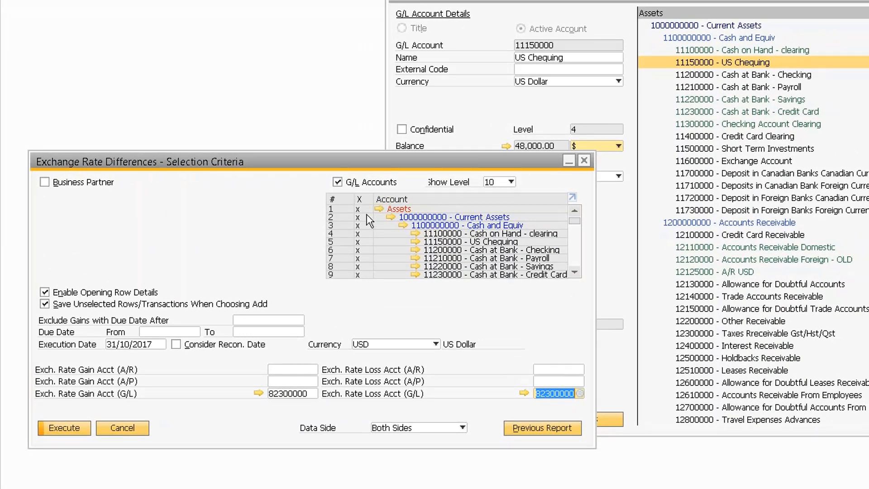
click(358, 242)
click(73, 428)
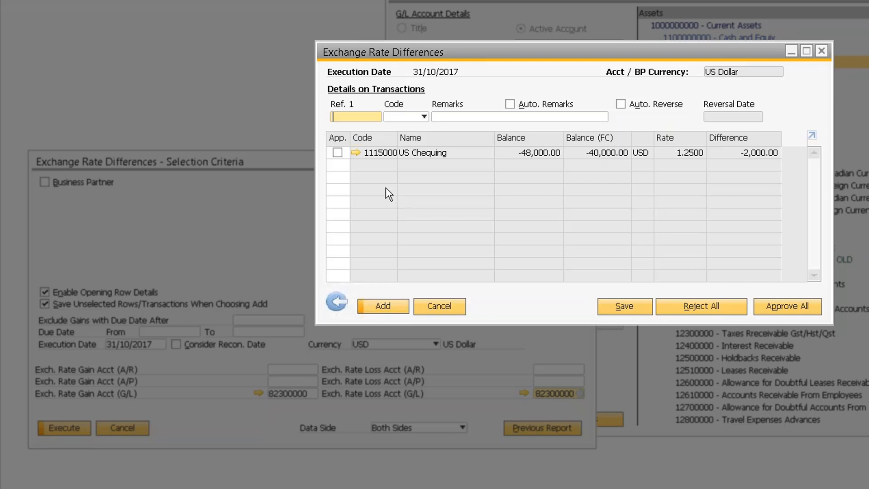
click(338, 152)
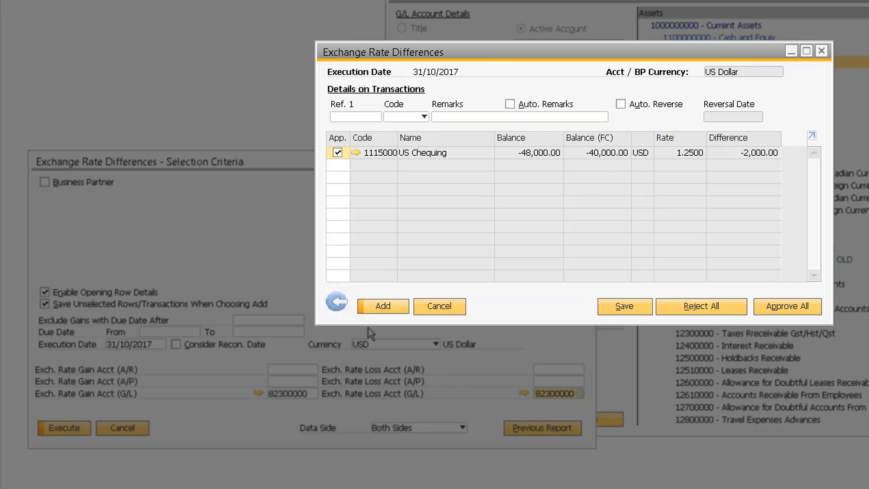
click(382, 307)
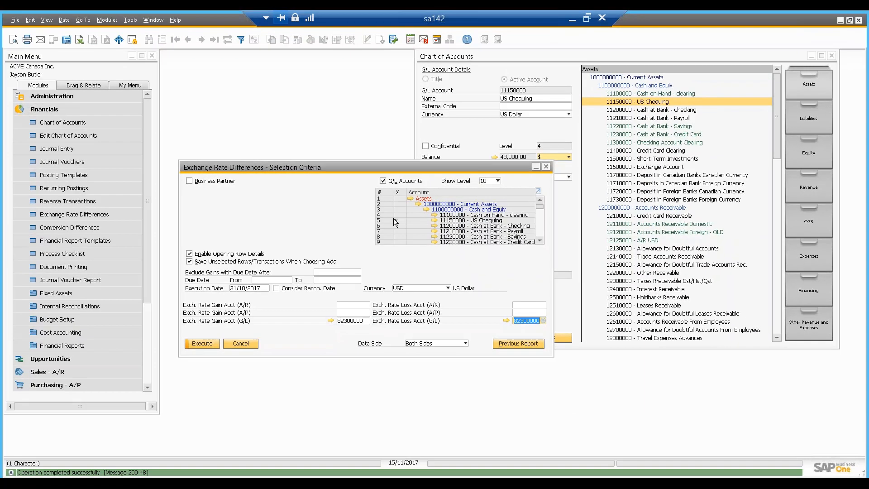
Return to the chart of accounts and examine the transactions behind the US Chequing account balance.
text(x)
click(469, 58)
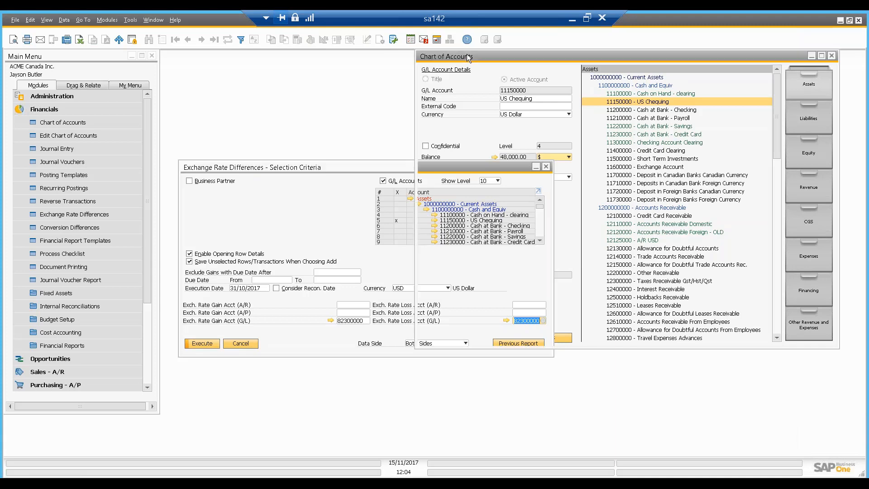
click(494, 157)
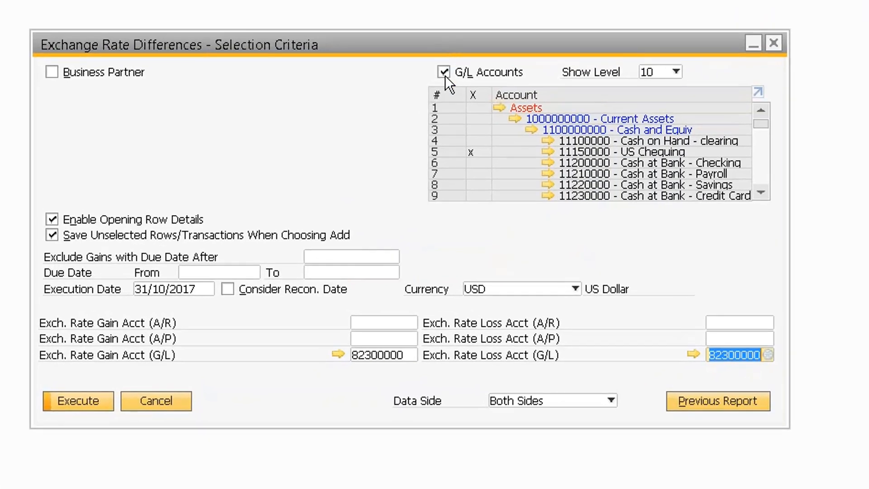
Switch the exchange rate differences selection from G/L accounts to business partners.
click(446, 75)
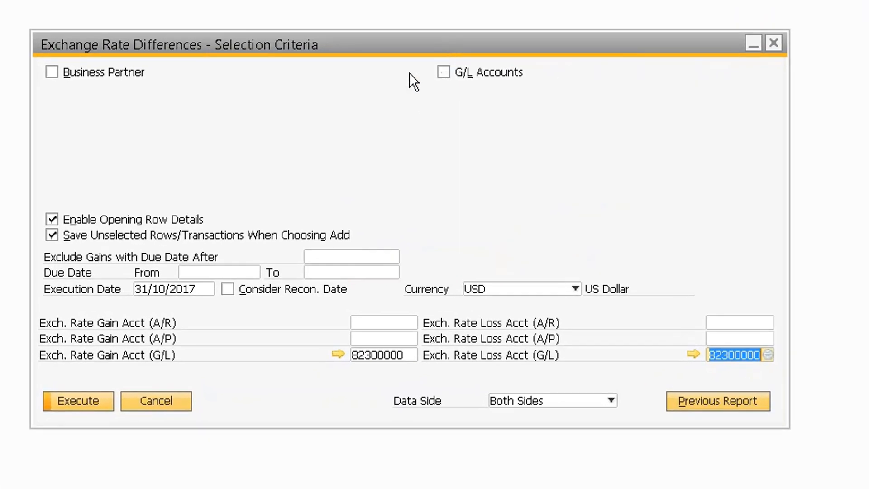
click(59, 72)
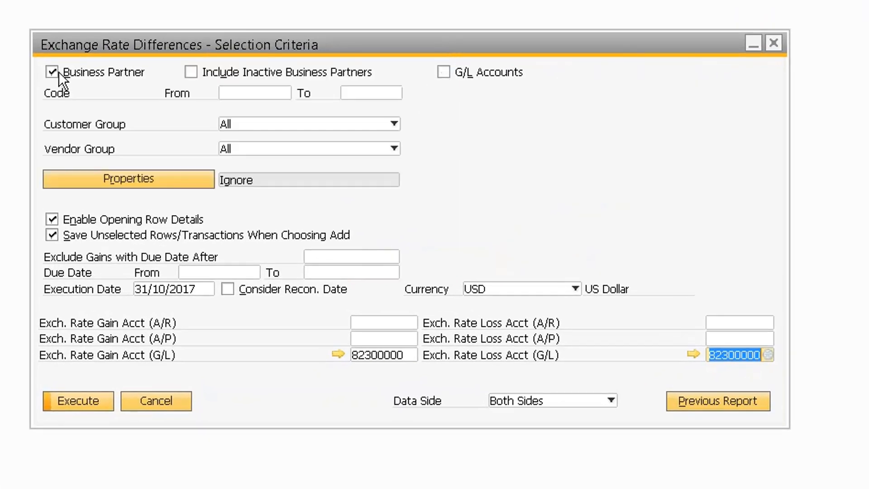
click(295, 148)
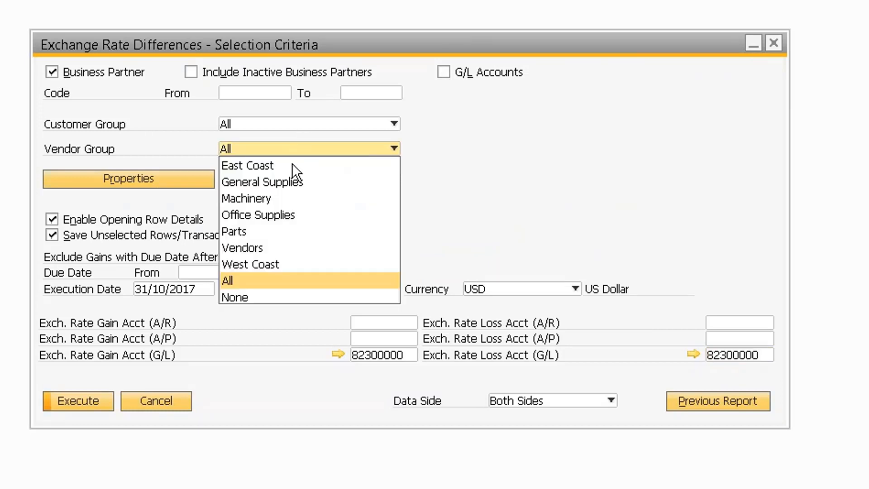
click(251, 294)
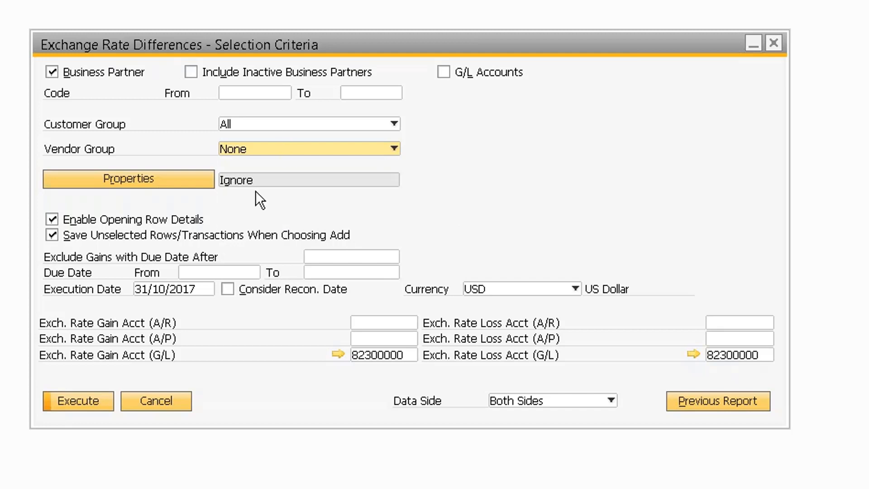
click(265, 152)
click(249, 281)
Clear the G/L exchange rate gain and loss accounts in the selection criteria.
click(408, 354)
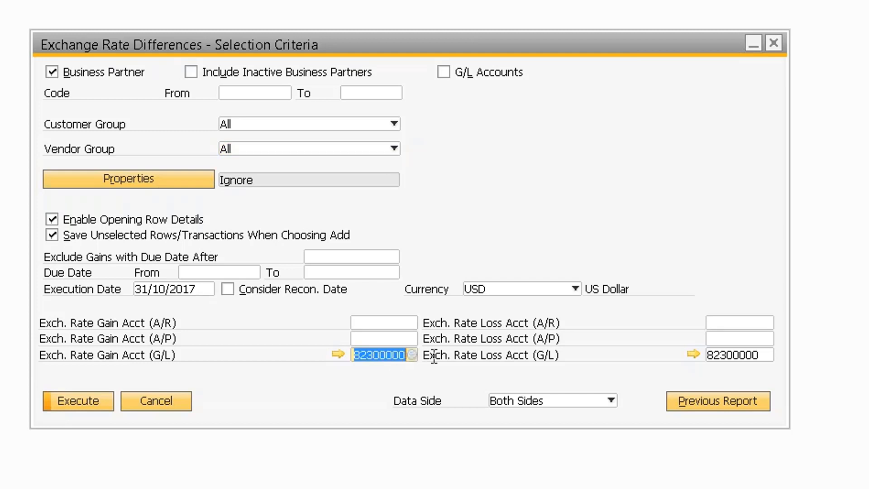
key(Delete)
click(727, 353)
key(Delete)
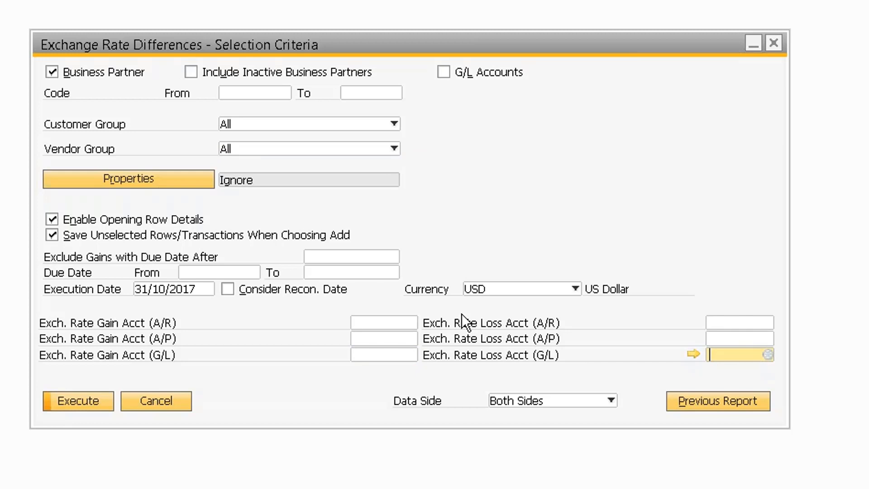
Set the A/R and A/P exchange rate gain and loss accounts to 82300000, leaving the G/L ones empty.
click(387, 322)
text(823)
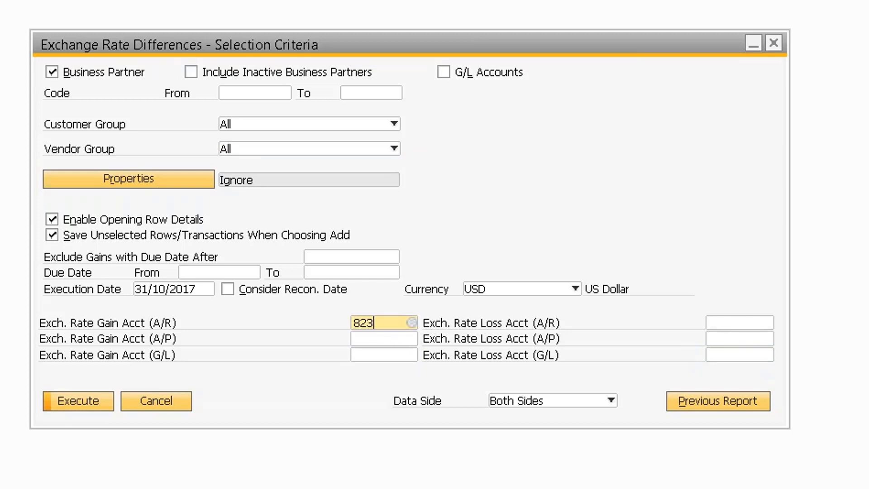
key(Tab)
text(8)
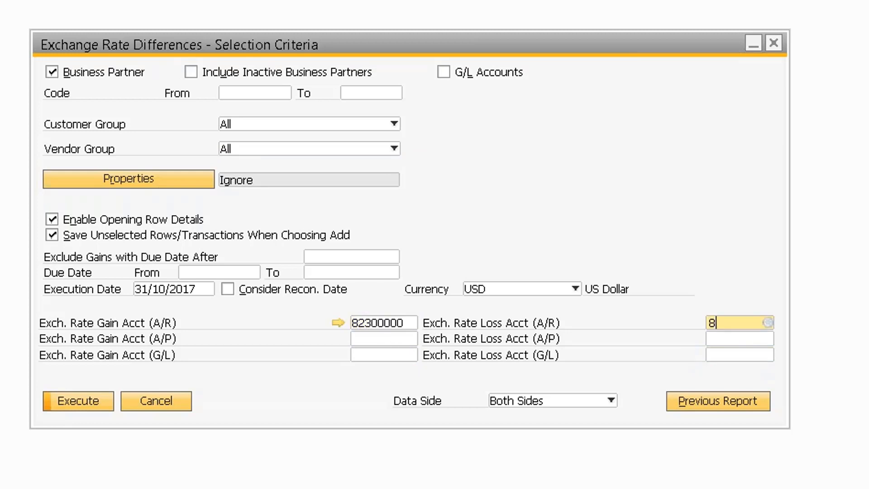
text(23)
key(Tab)
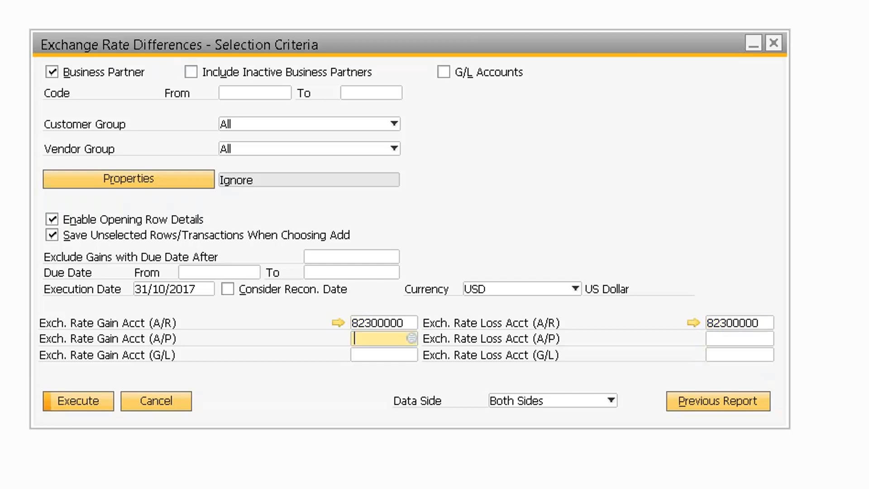
text(823)
key(Tab)
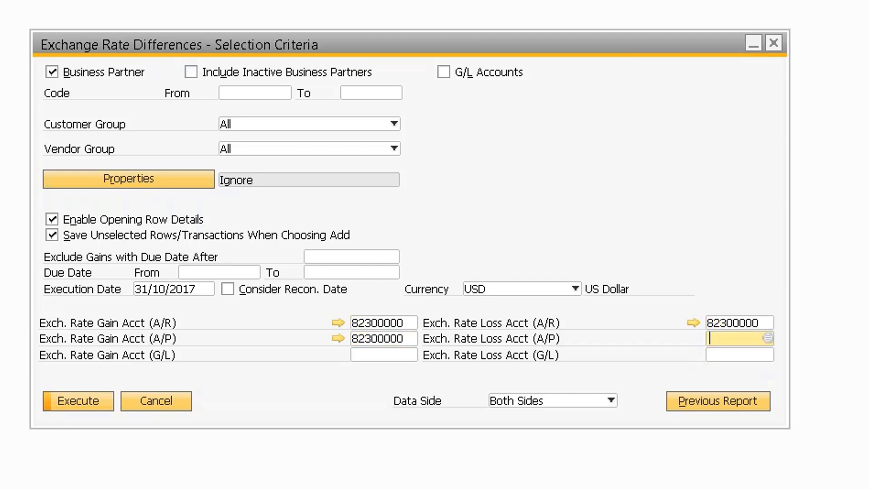
text(823)
key(Tab)
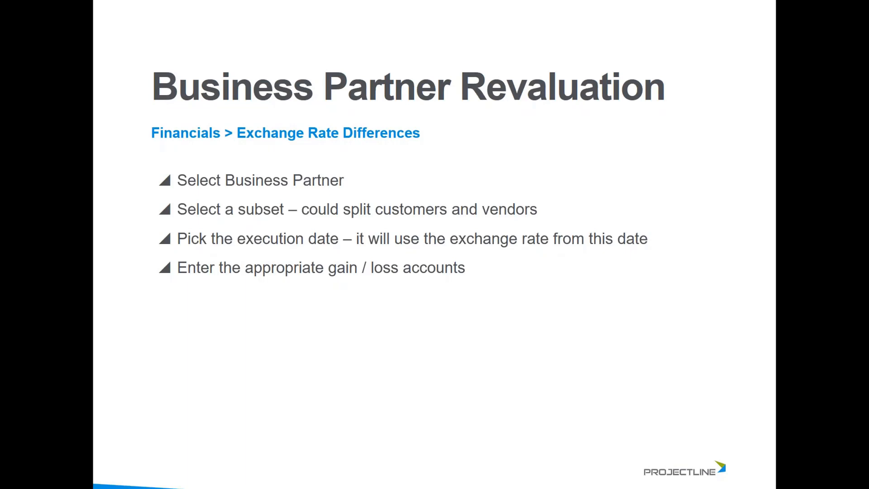
key(Right)
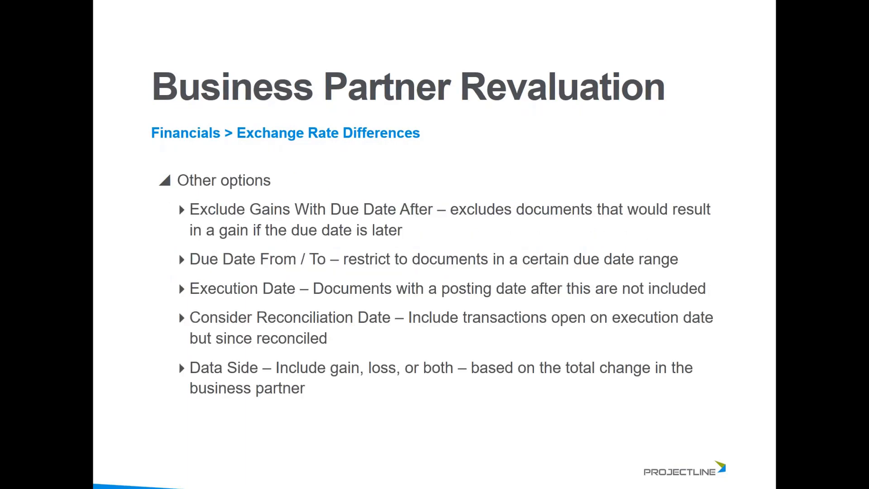
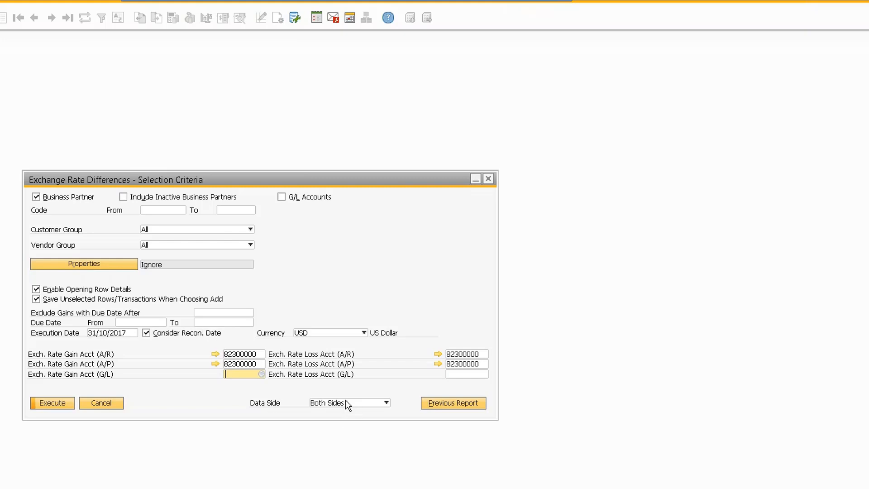
click(50, 402)
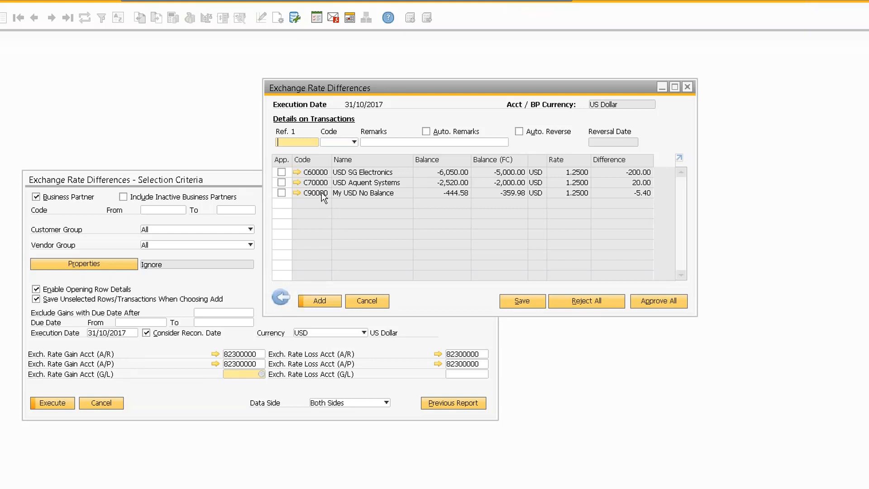
click(297, 192)
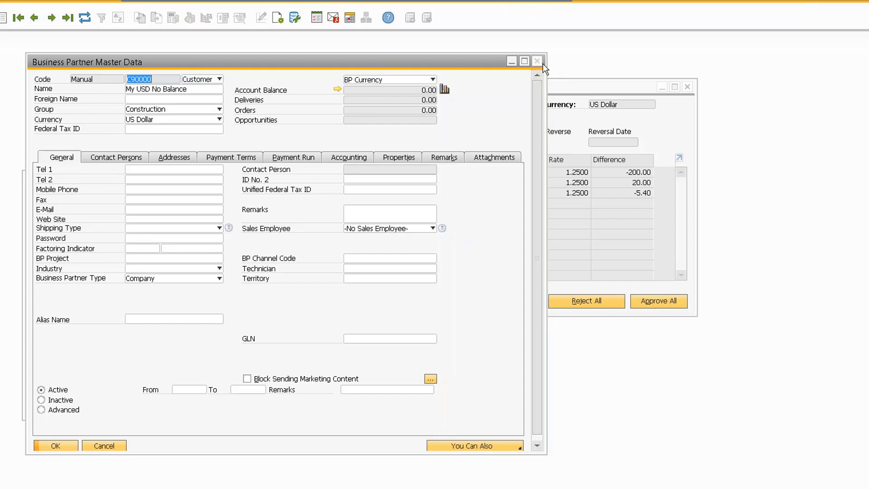
click(336, 92)
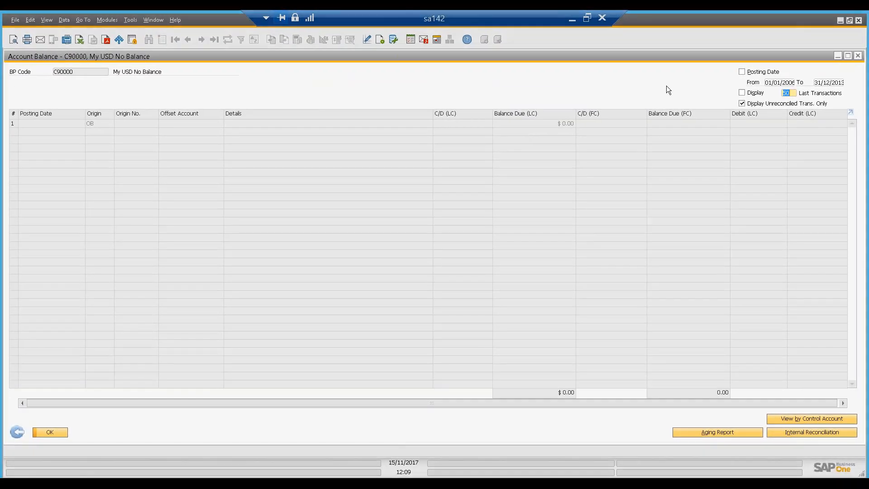
click(742, 104)
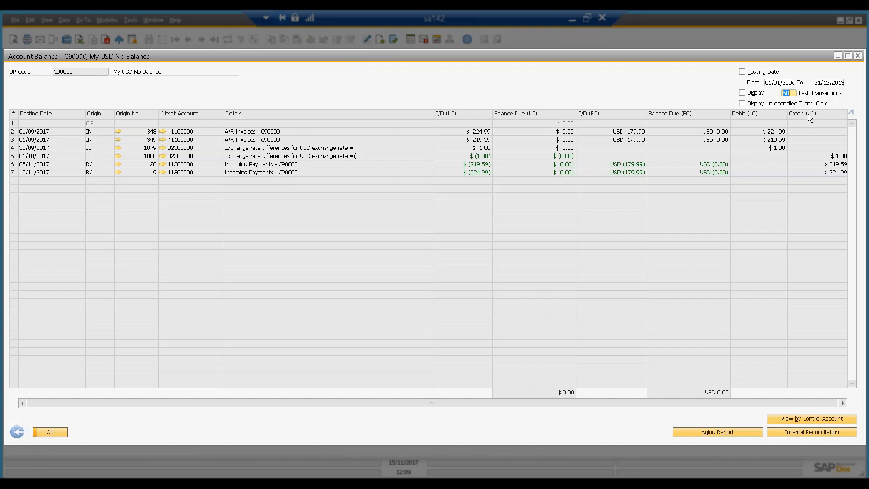
click(859, 56)
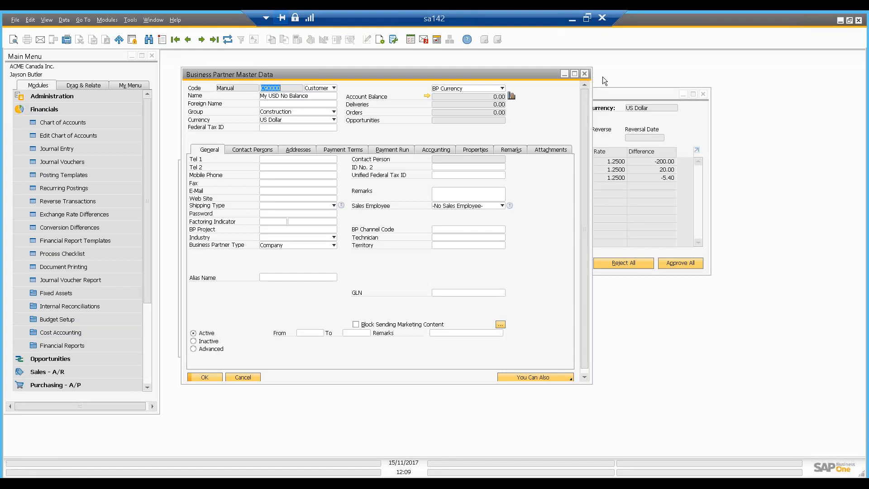
click(584, 74)
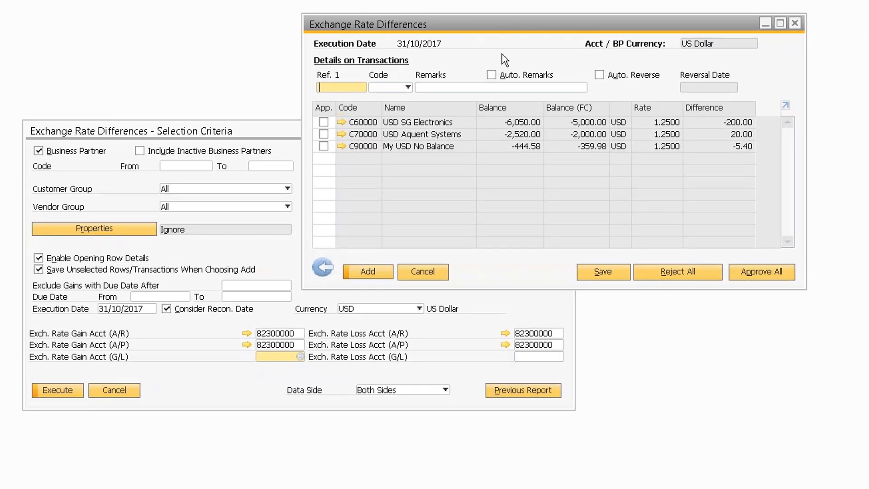
Enable automatic reversal for the exchange rate differences, with reversal date 01/11/2017.
drag(486, 24, 520, 75)
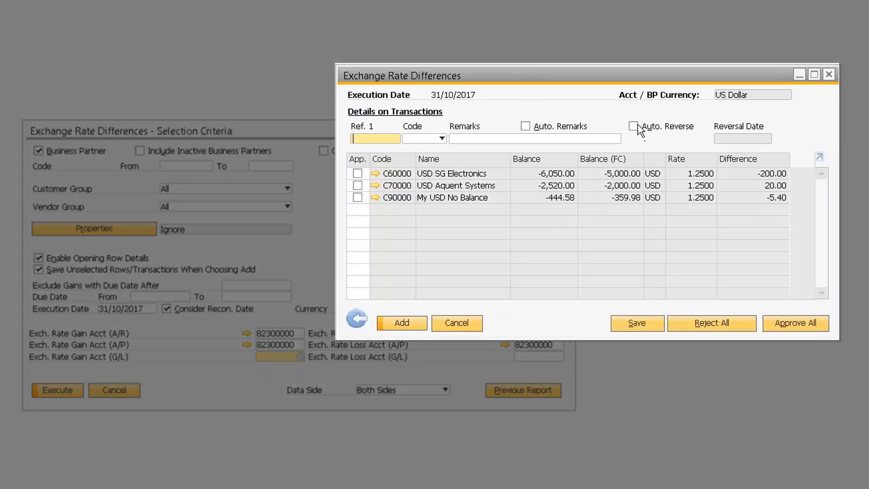
click(636, 127)
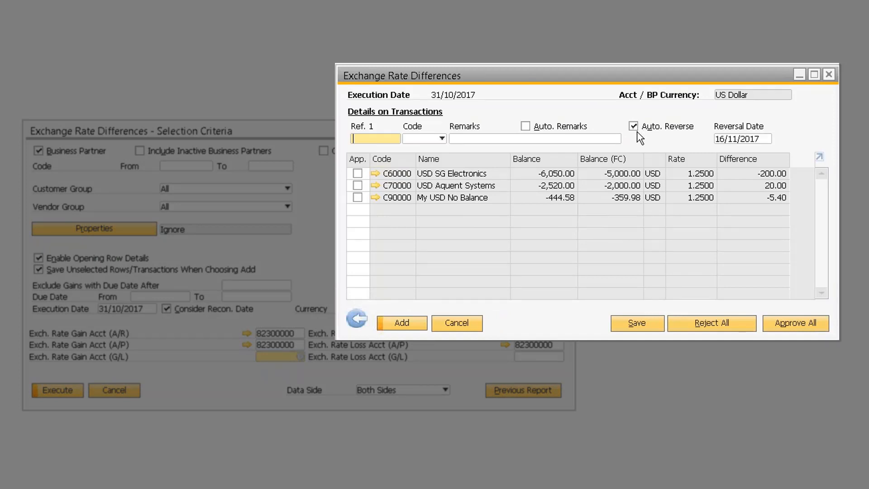
click(745, 140)
text(01/11/2017)
key(Tab)
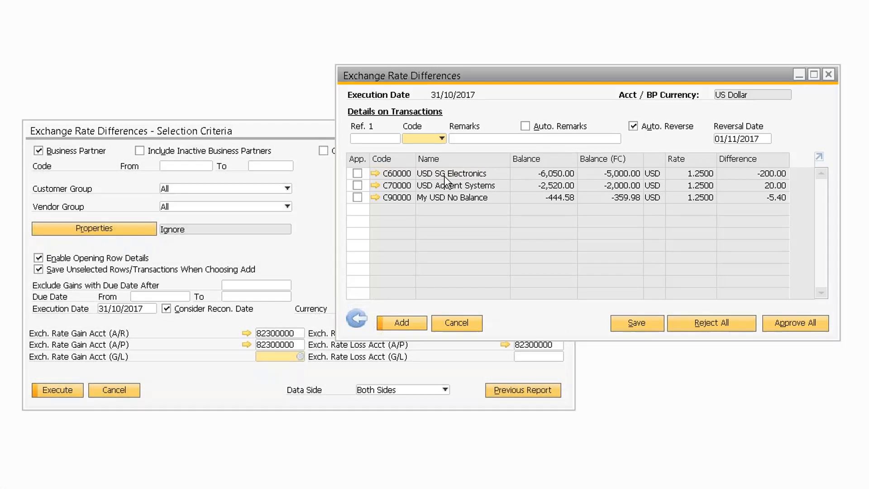
Review the row details for USD SG Electronics, and approve and add all the business partner rows.
double_click(424, 168)
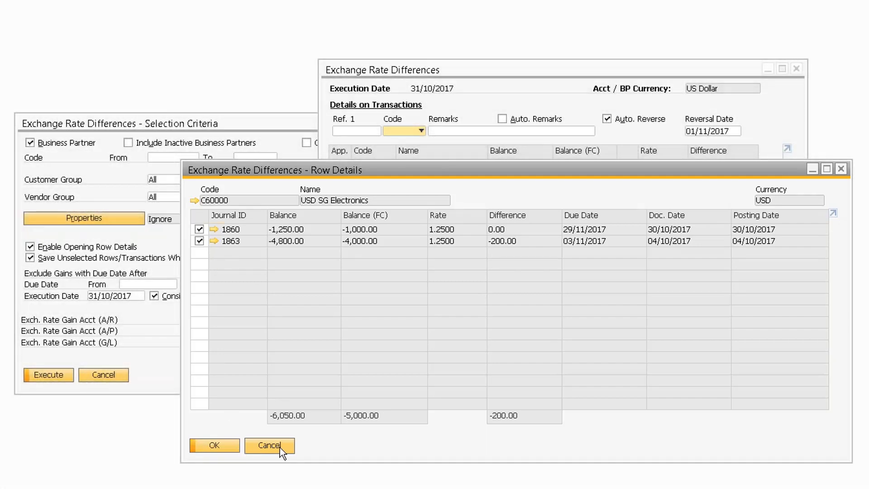
click(277, 445)
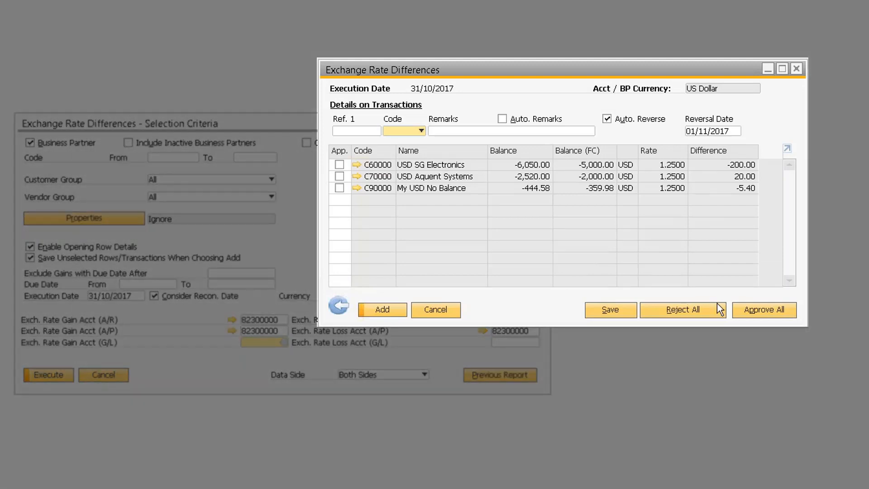
click(761, 311)
click(339, 188)
click(340, 189)
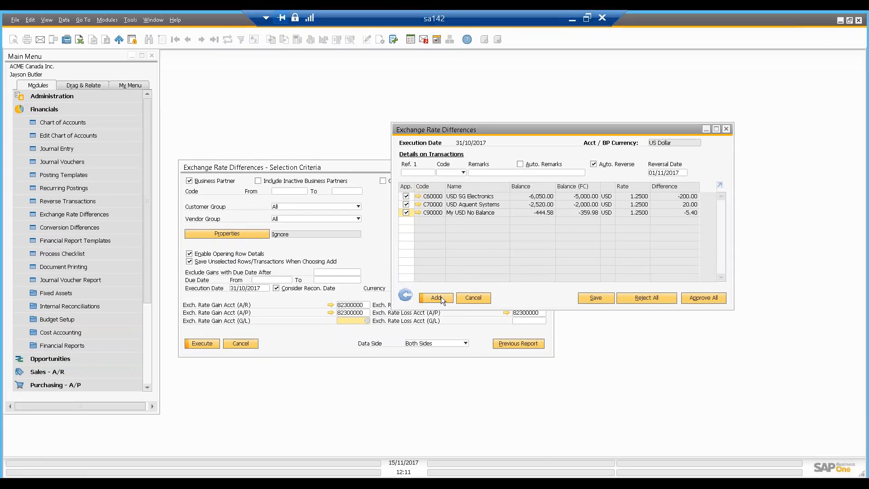
click(441, 298)
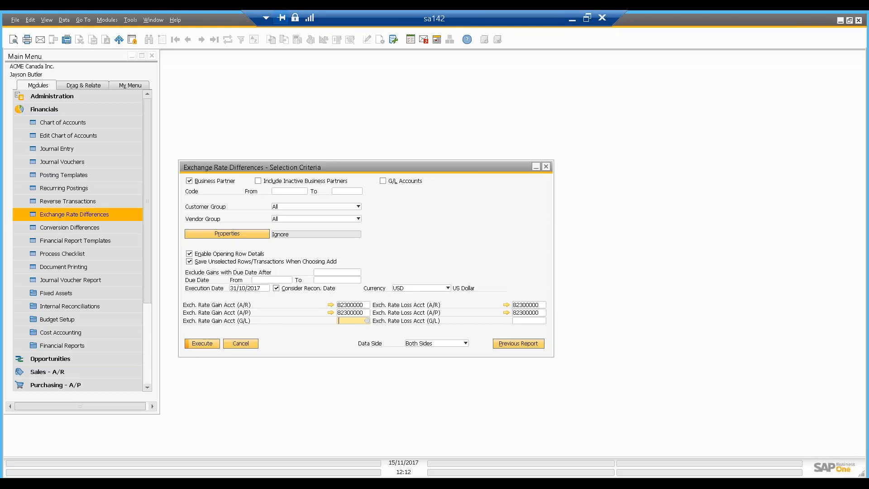
Find the business partner master data record of customer USD Aquent Systems.
click(53, 120)
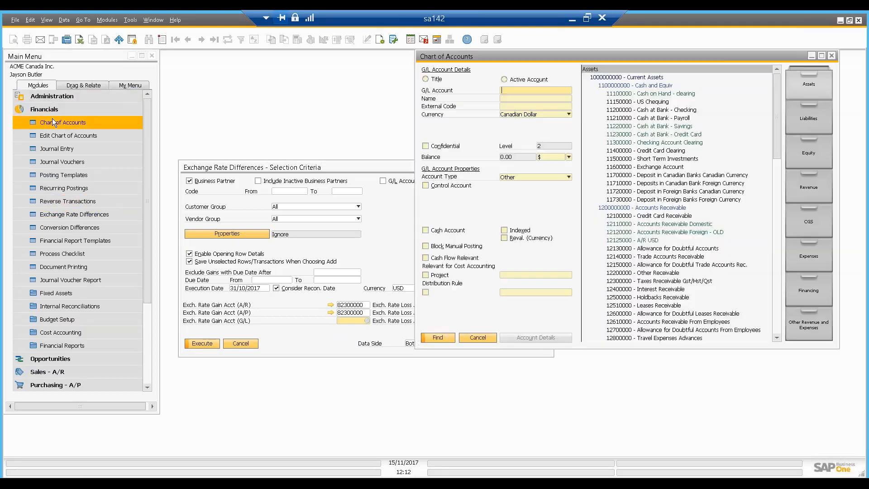
click(50, 111)
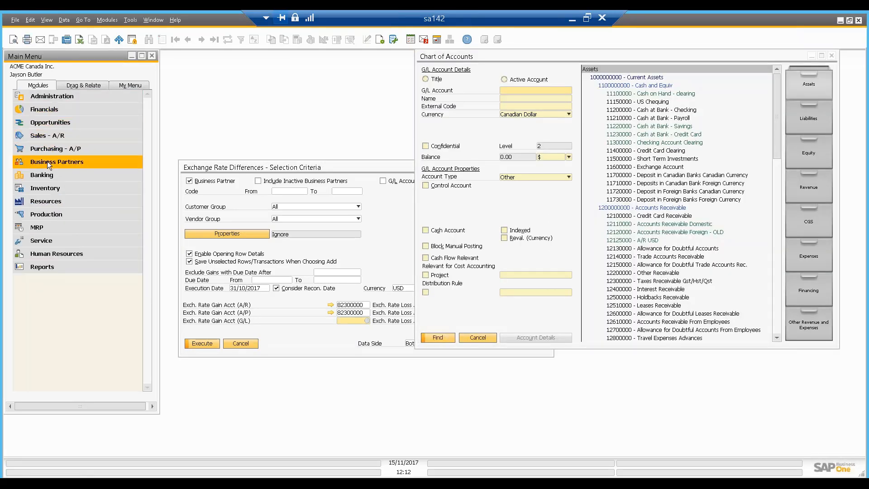
click(47, 161)
click(63, 174)
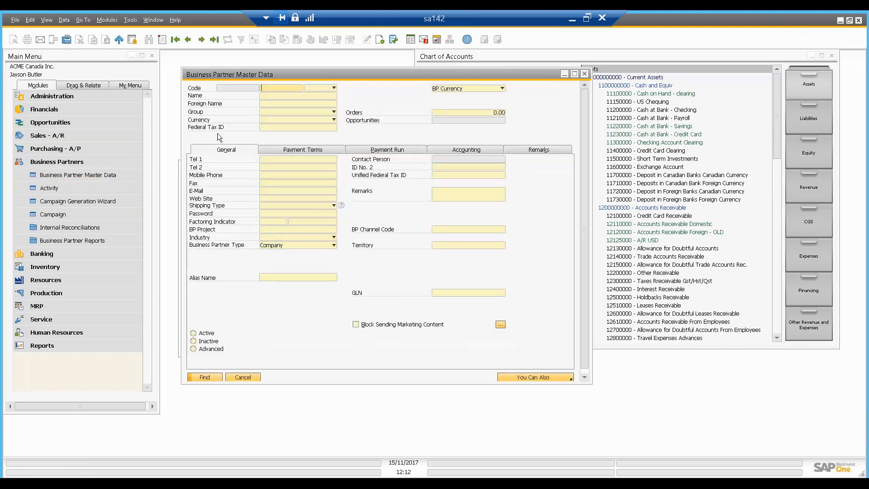
text(c7000)
key(Return)
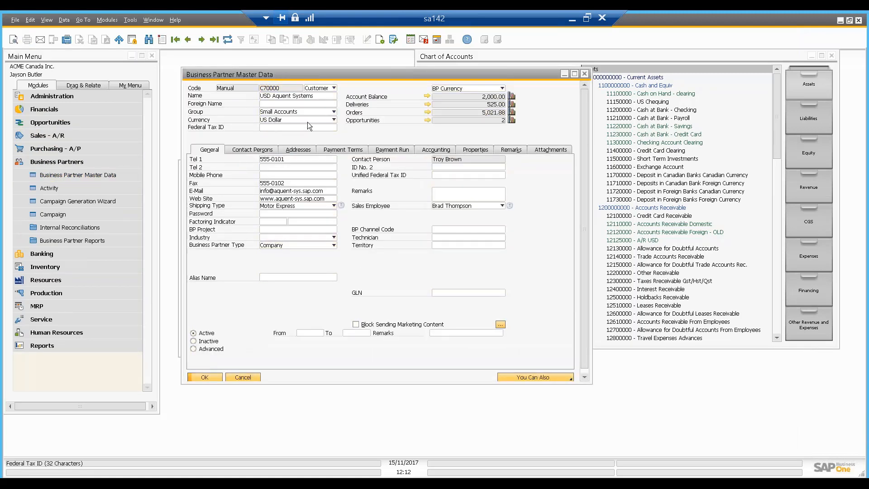
Examine only the unreconciled transactions behind USD Aquent Systems' account balance, and return to its master data.
click(427, 97)
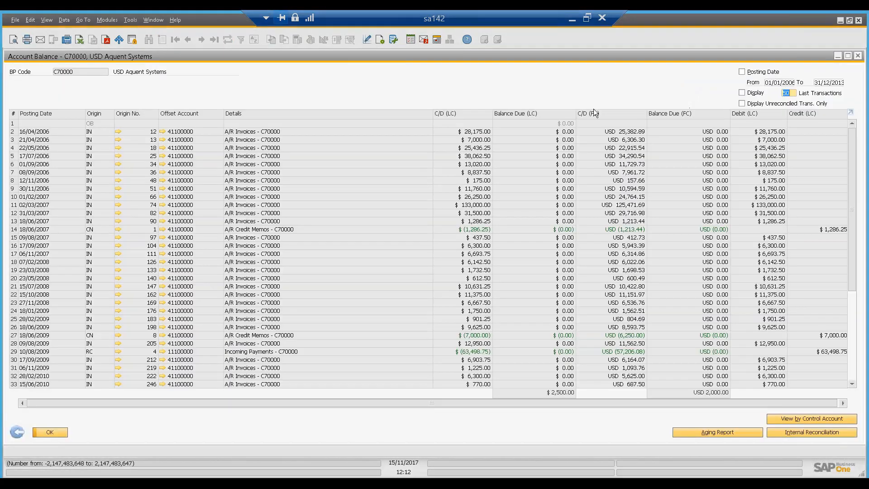
click(790, 104)
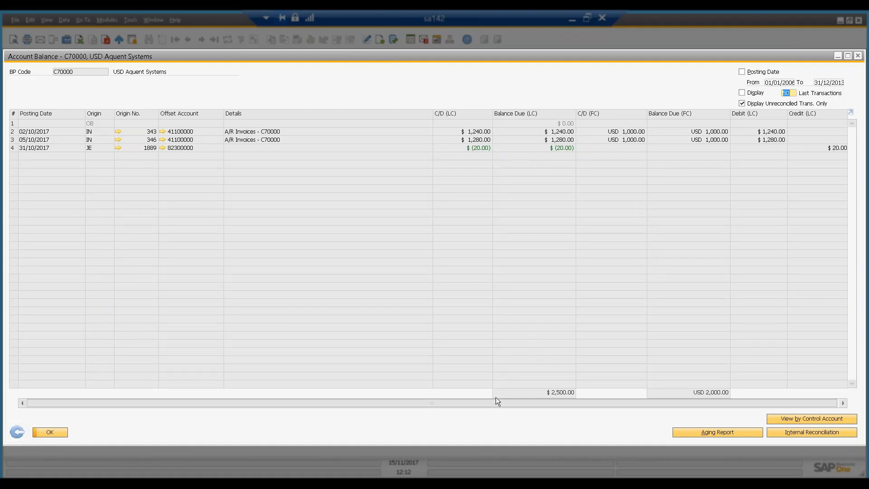
drag(562, 402, 570, 402)
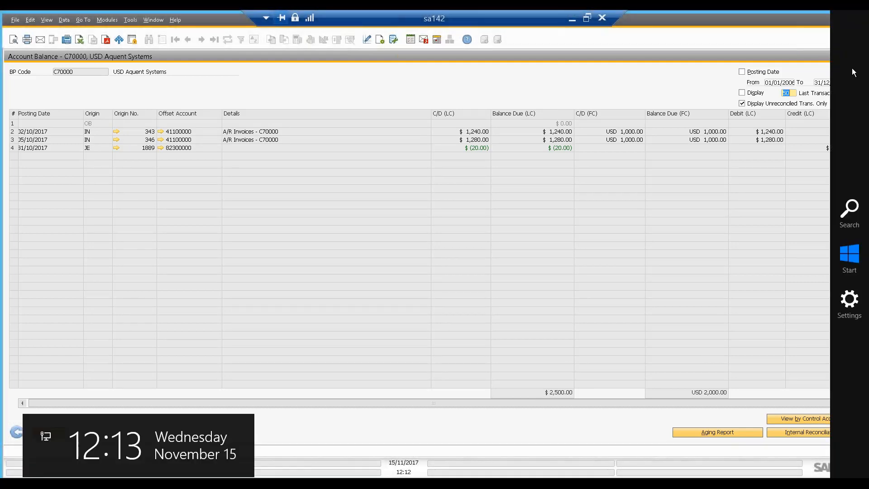
click(858, 55)
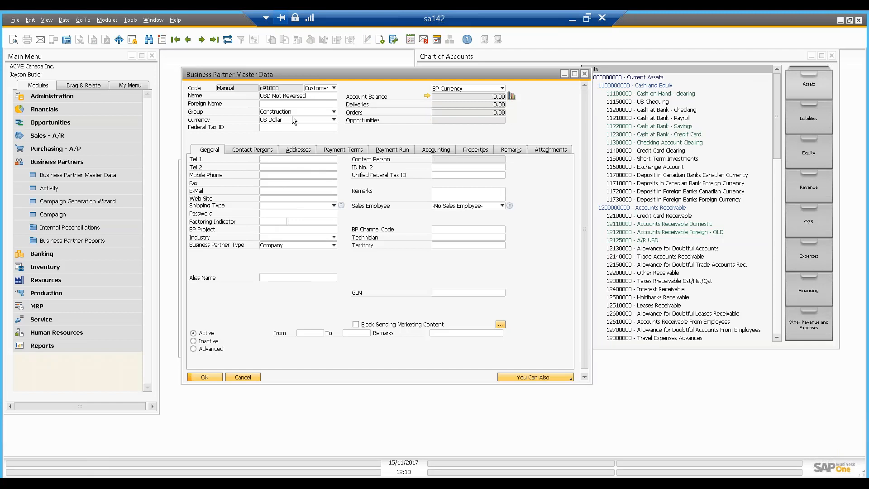
click(427, 96)
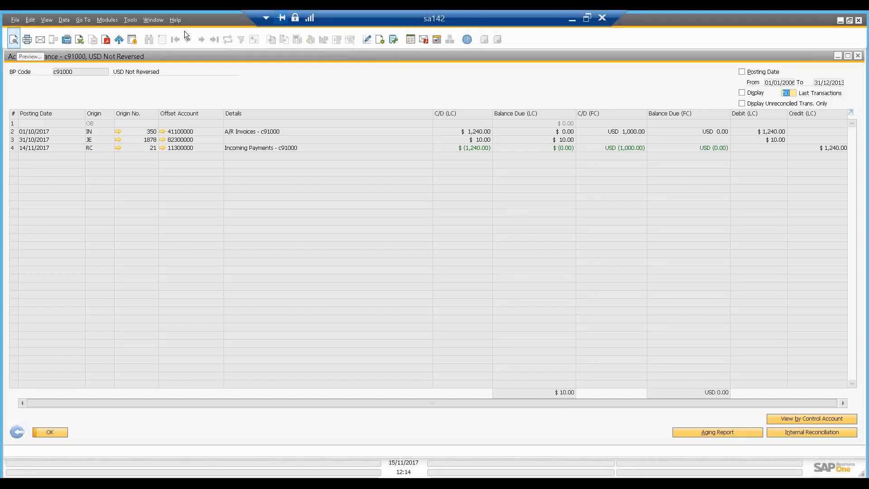
click(17, 433)
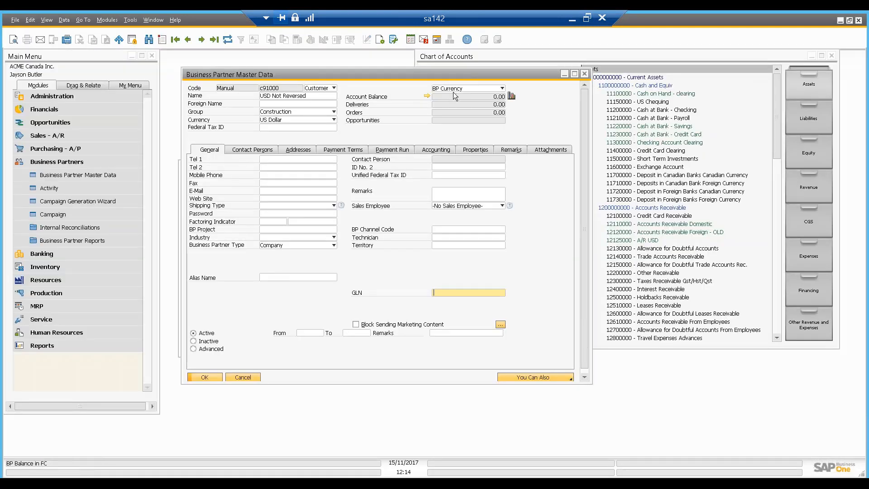
click(482, 89)
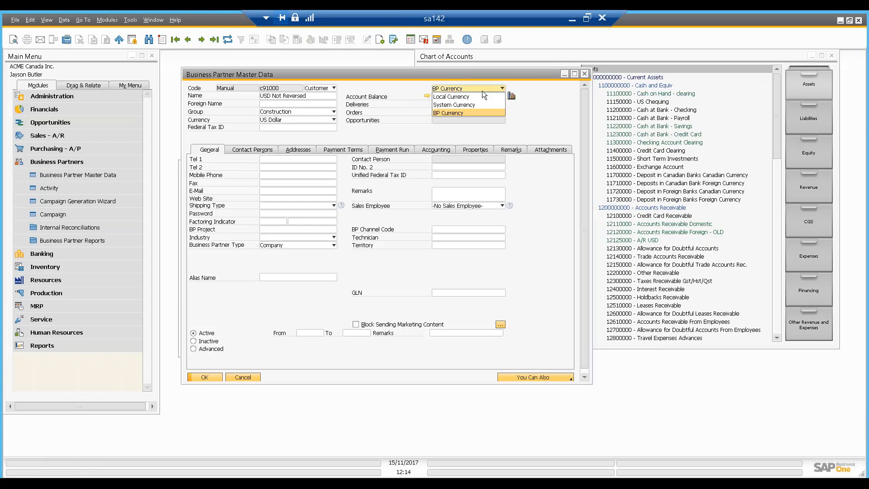
click(461, 97)
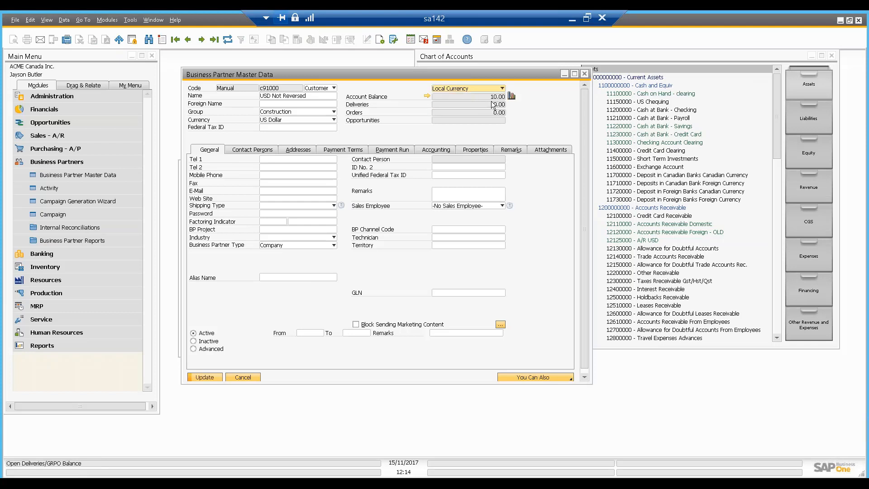
click(472, 89)
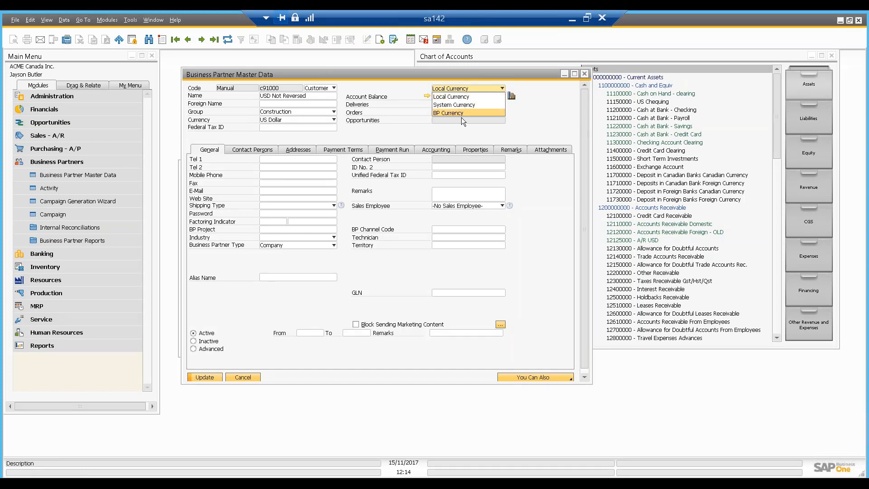
click(463, 112)
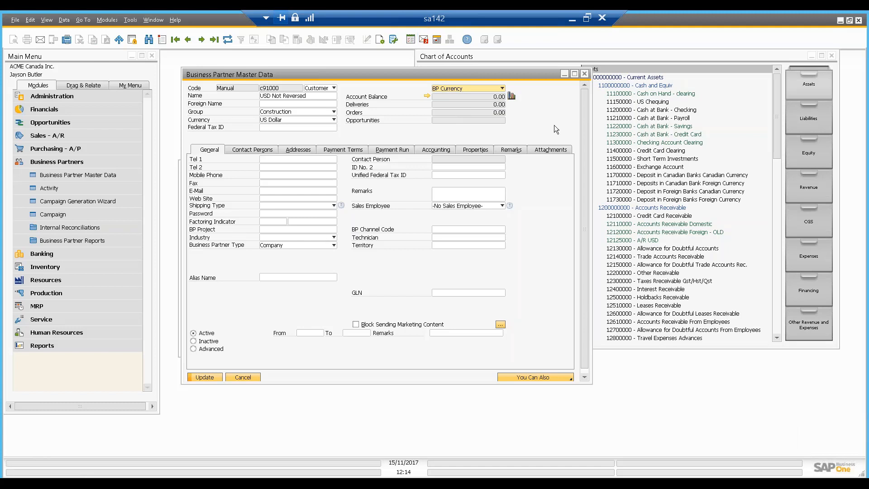
Show customer USD Reversed and Paid's balances in local currency, and examine the transactions behind its account balance.
key(ctrl+Page_Down)
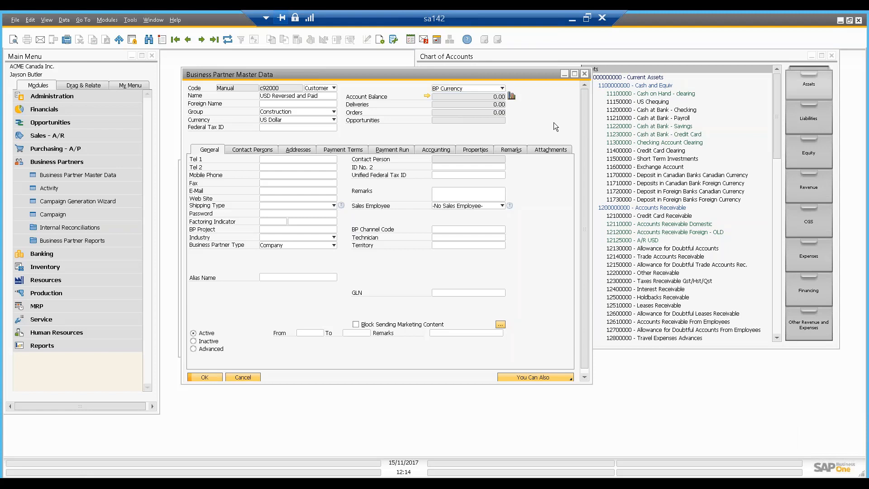
click(487, 88)
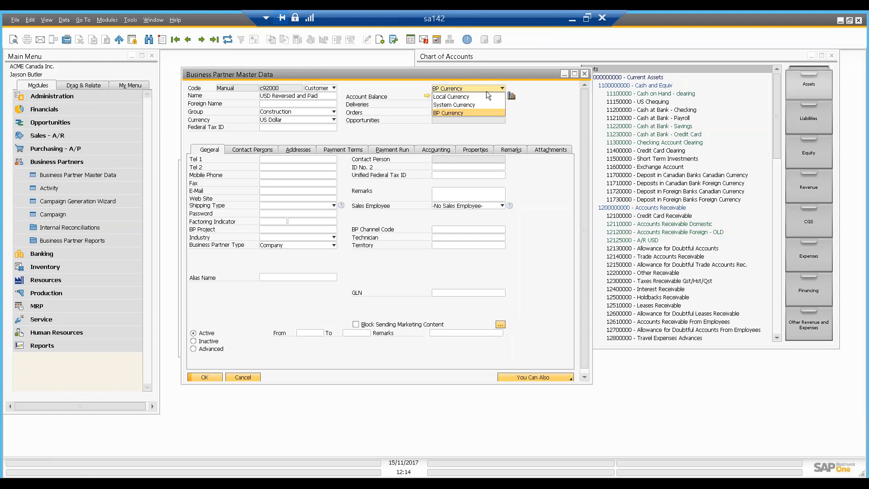
click(463, 97)
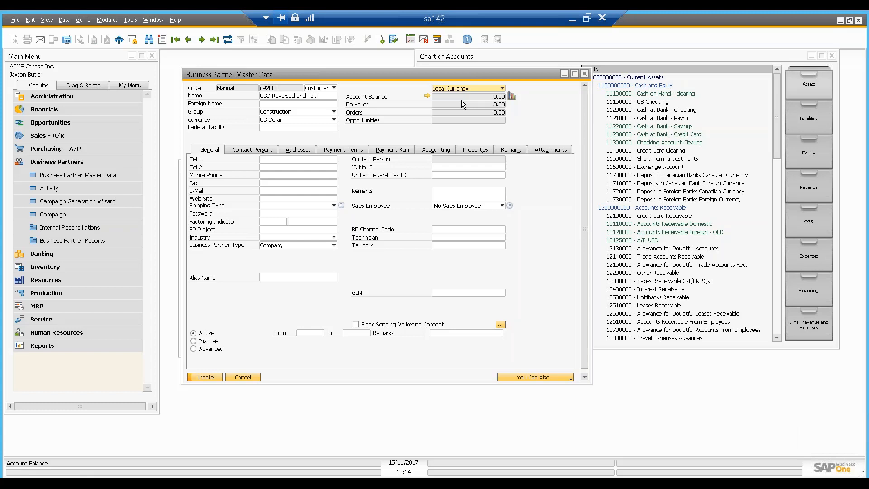
click(428, 96)
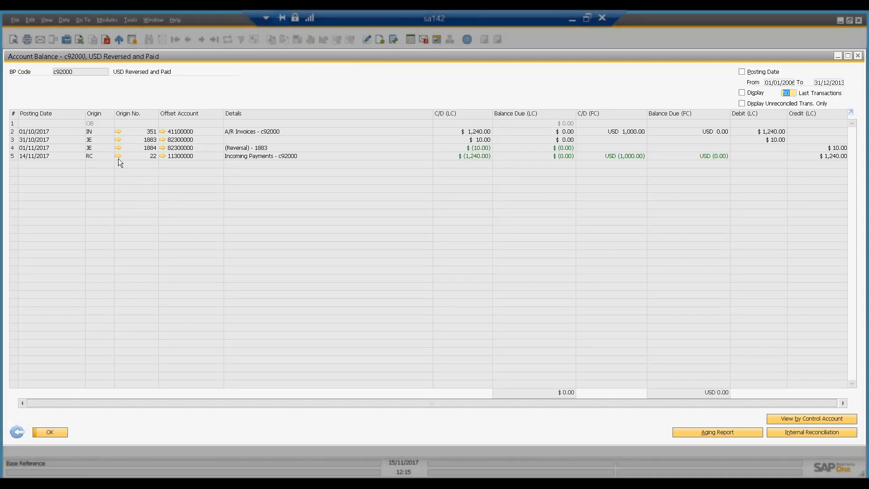
Review the 14/11/2017 incoming payment, comparing its document rate with the realized gain in its journal entry, and return to the payment.
click(118, 156)
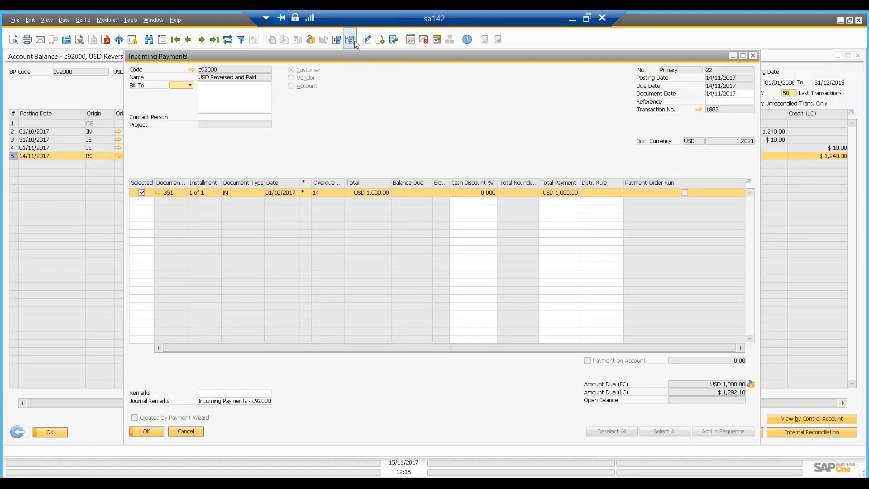
click(355, 41)
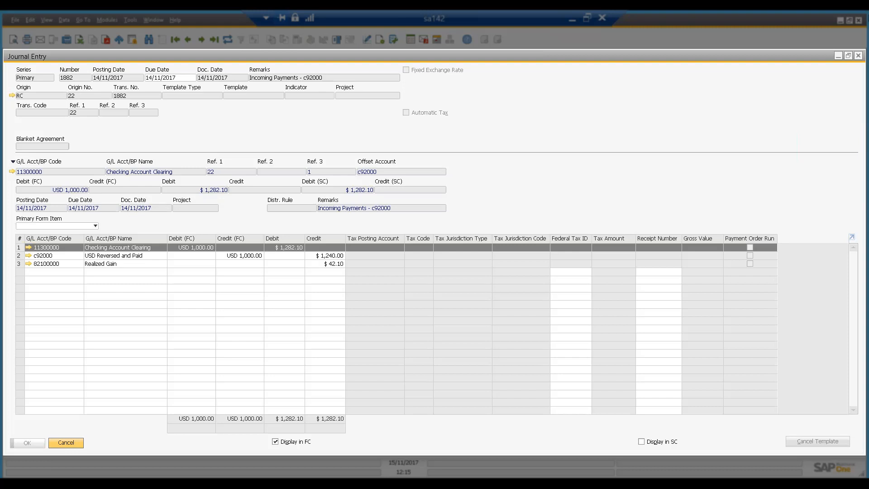
click(859, 55)
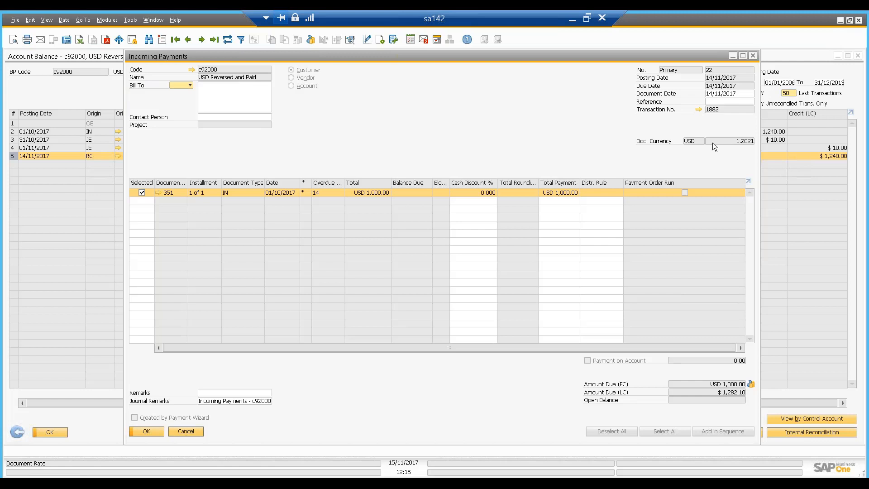
click(350, 40)
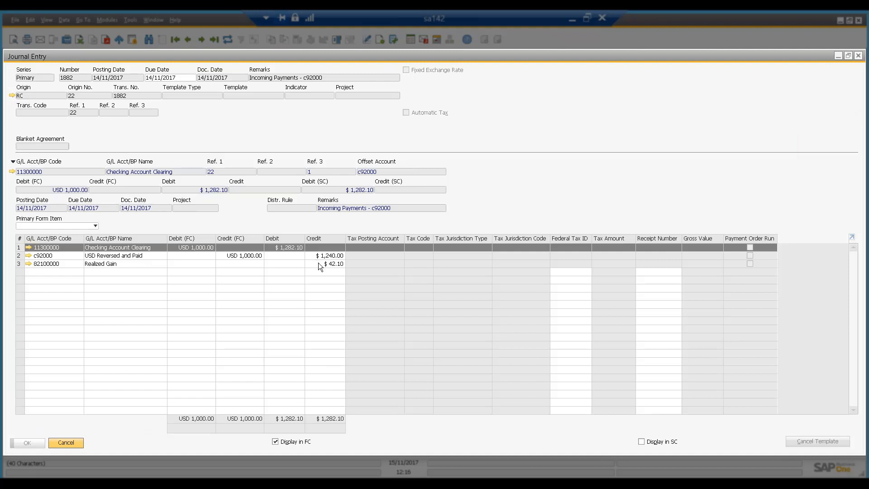
click(858, 56)
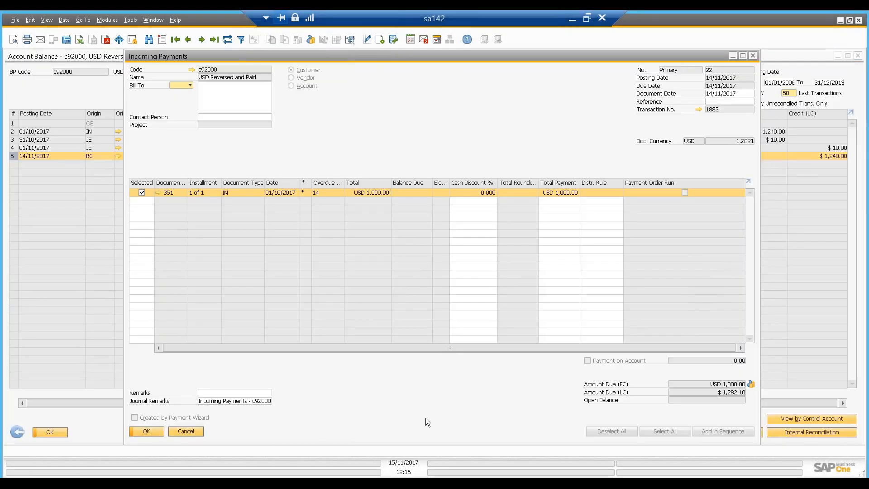